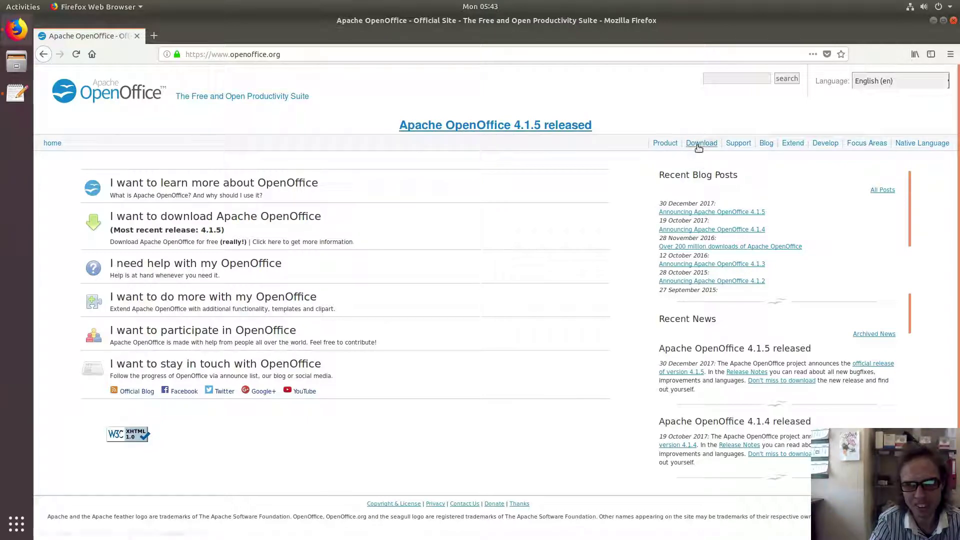
# Open the OpenOffice download page and keep Linux 64-bit (DEB), English [US] and version 4.1.5.
pyautogui.click(699, 145)
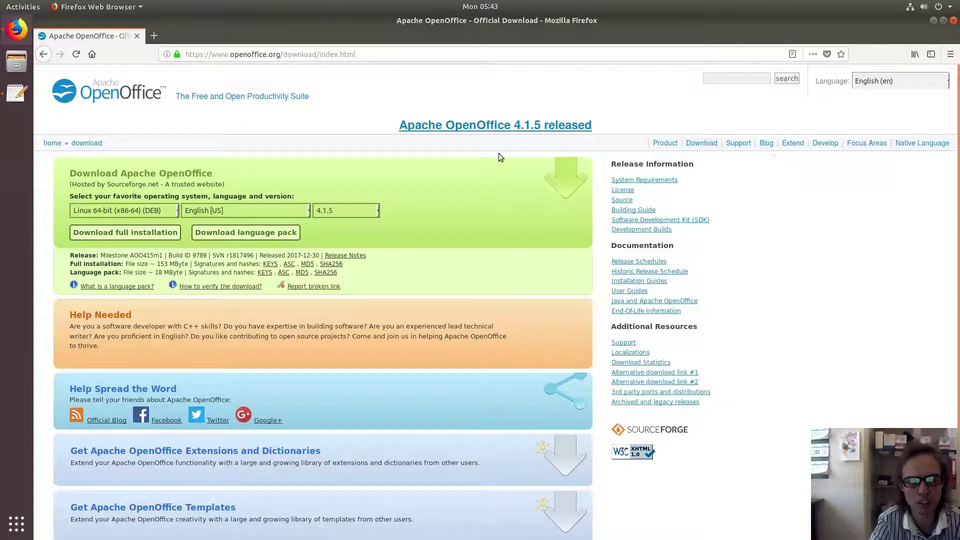
pyautogui.click(178, 211)
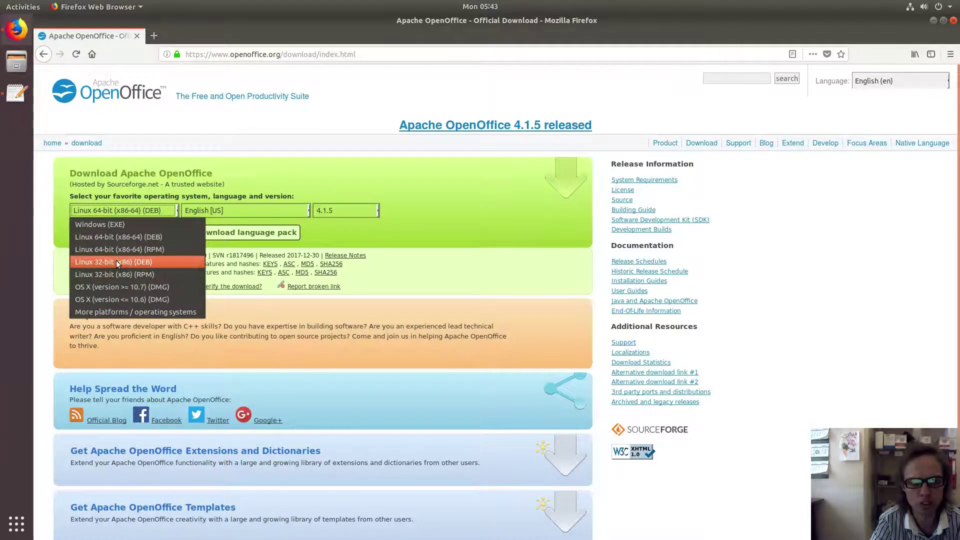
pyautogui.click(336, 229)
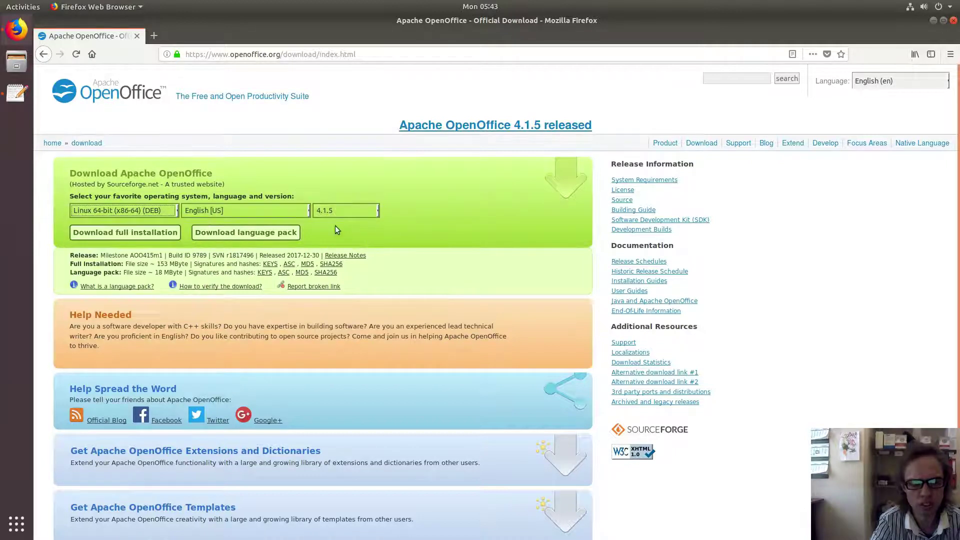
pyautogui.click(307, 212)
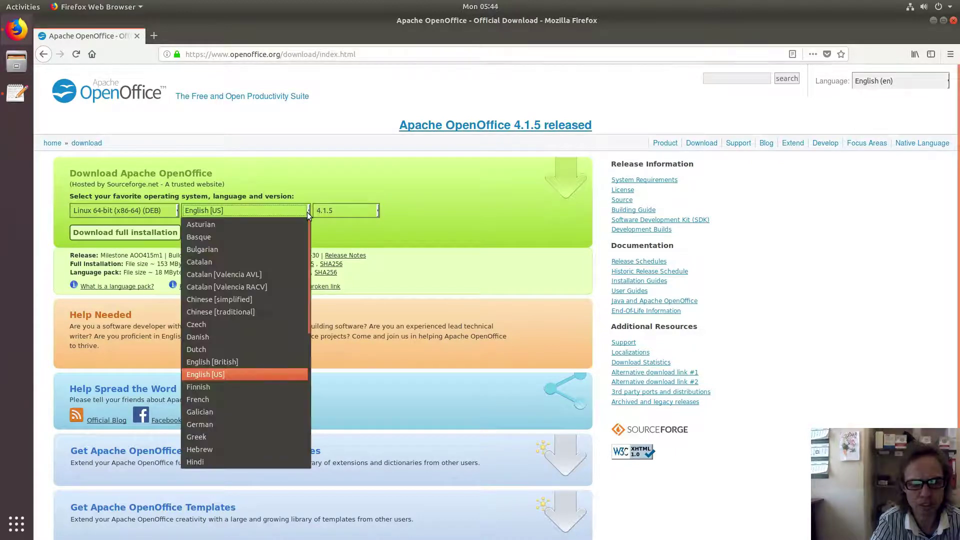
pyautogui.click(307, 212)
pyautogui.click(339, 211)
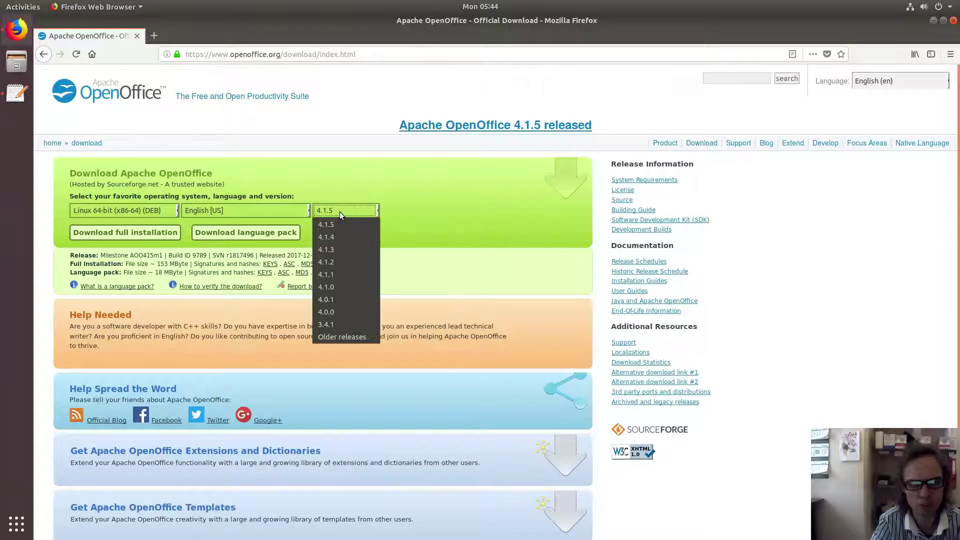
pyautogui.click(340, 211)
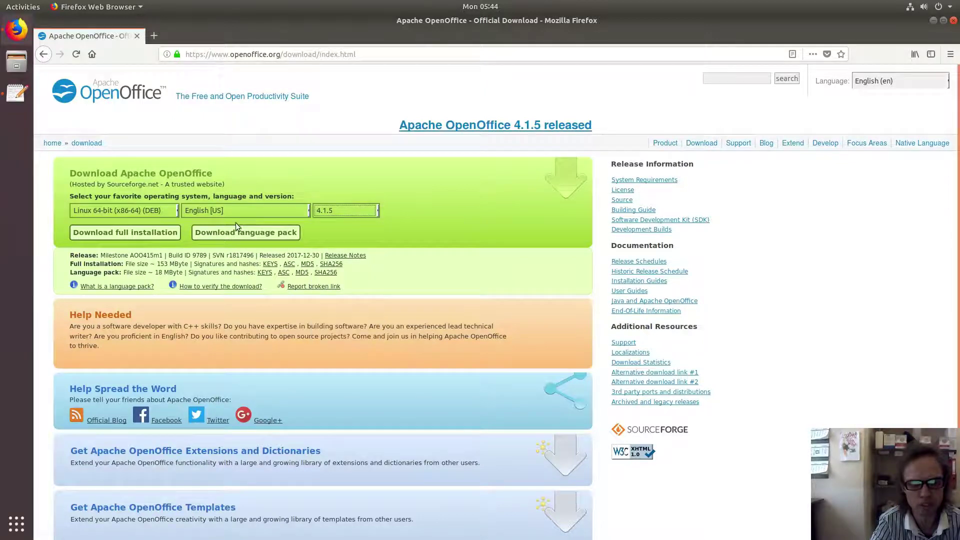
# Save the 153 MB Apache_OpenOffice_4.1.5_Linux_x86-64_install-deb_en-US.tar.gz full installation to disk.
pyautogui.click(164, 235)
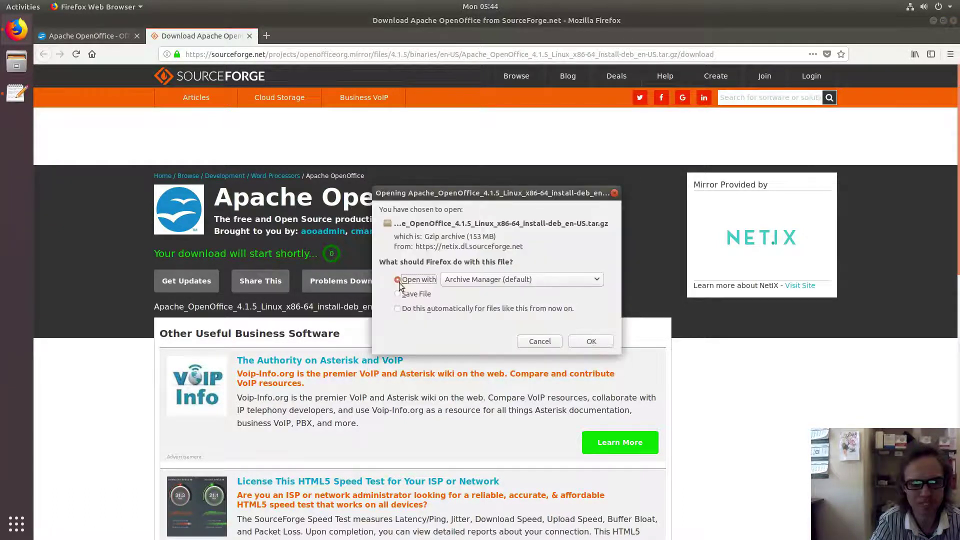
pyautogui.click(409, 297)
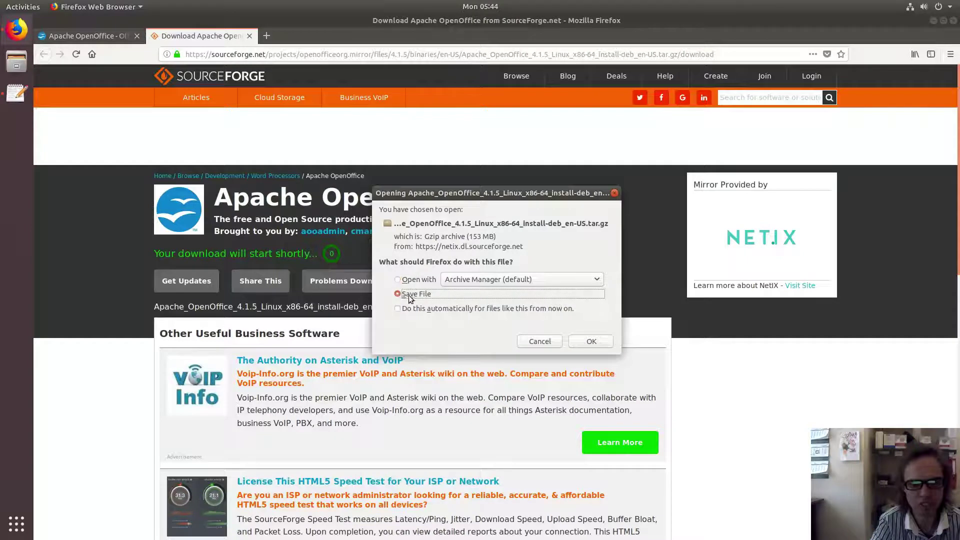
pyautogui.click(590, 341)
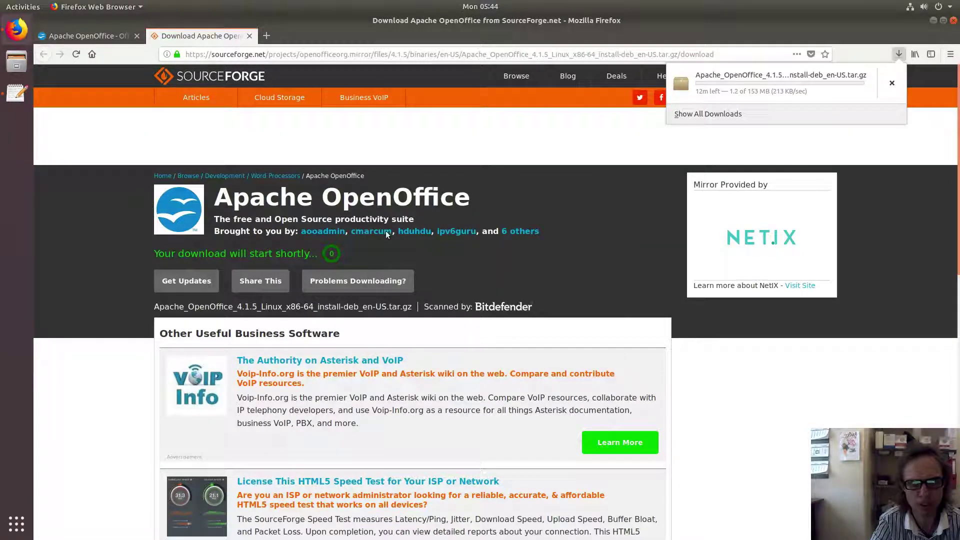
# Bring up the install-command notes and run sudo apt purge libreoffice* in a new terminal.
pyautogui.click(17, 92)
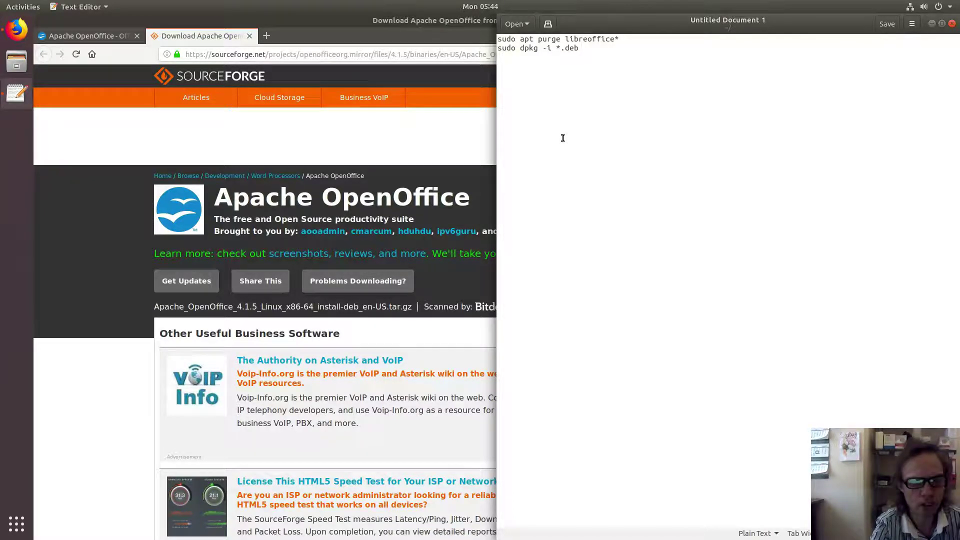
pyautogui.hotkey('ctrl', 'alt', 't')
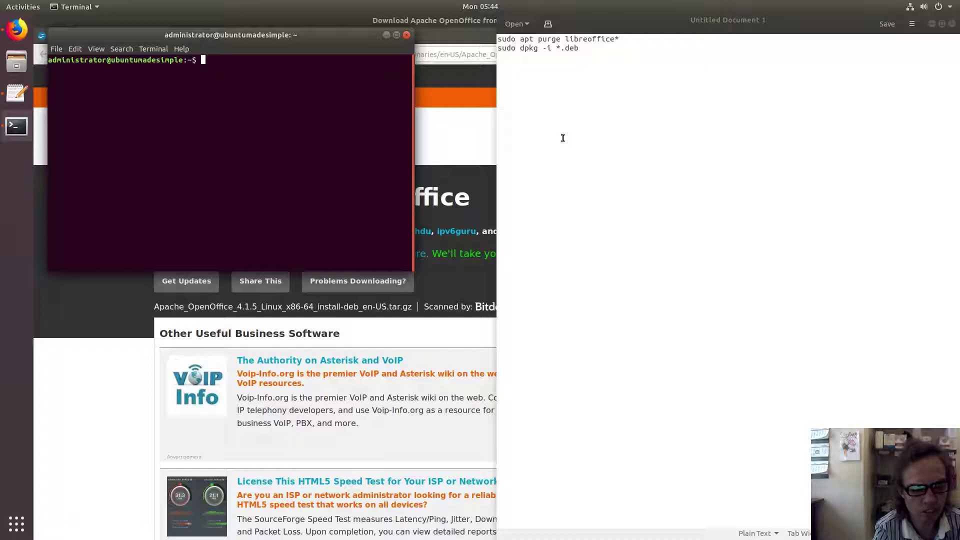
pyautogui.write('do ')
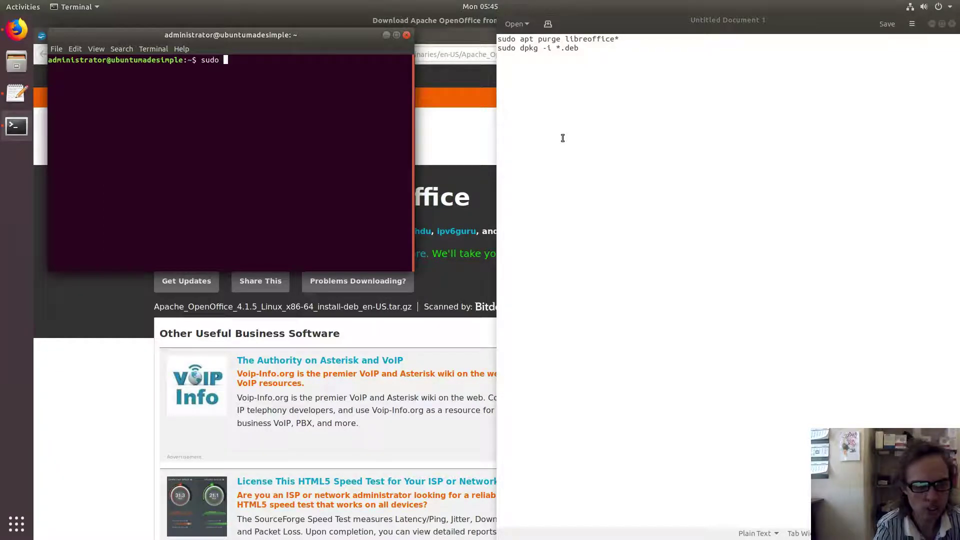
pyautogui.write('apt')
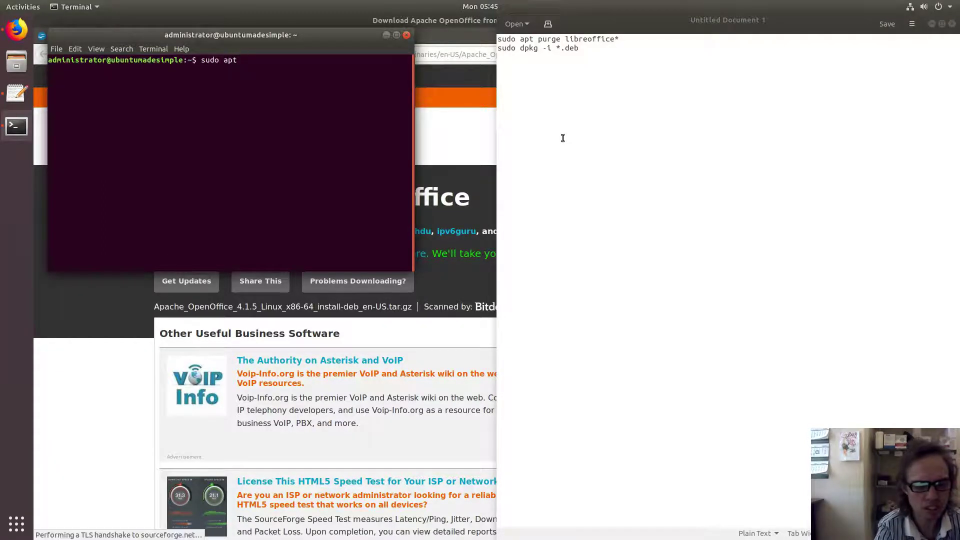
pyautogui.write(' p')
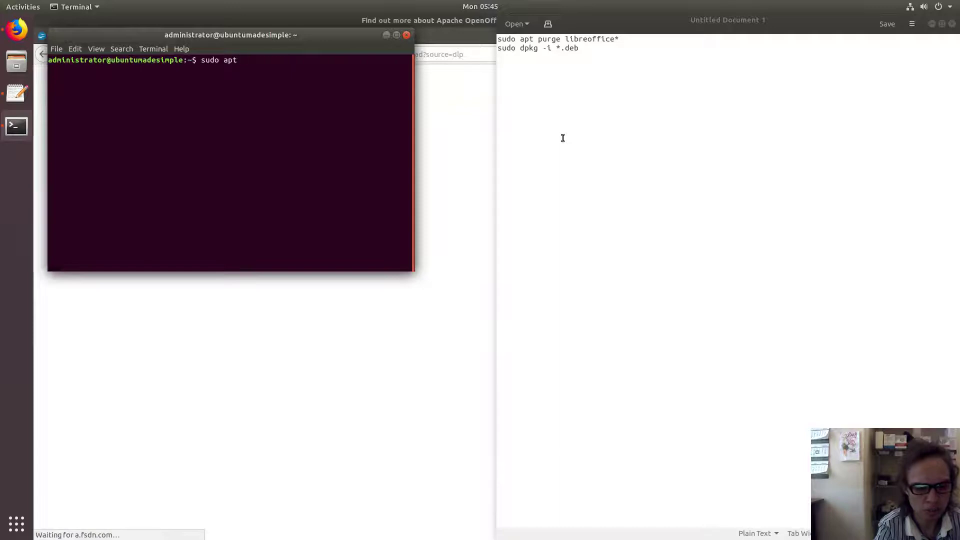
pyautogui.write('urge')
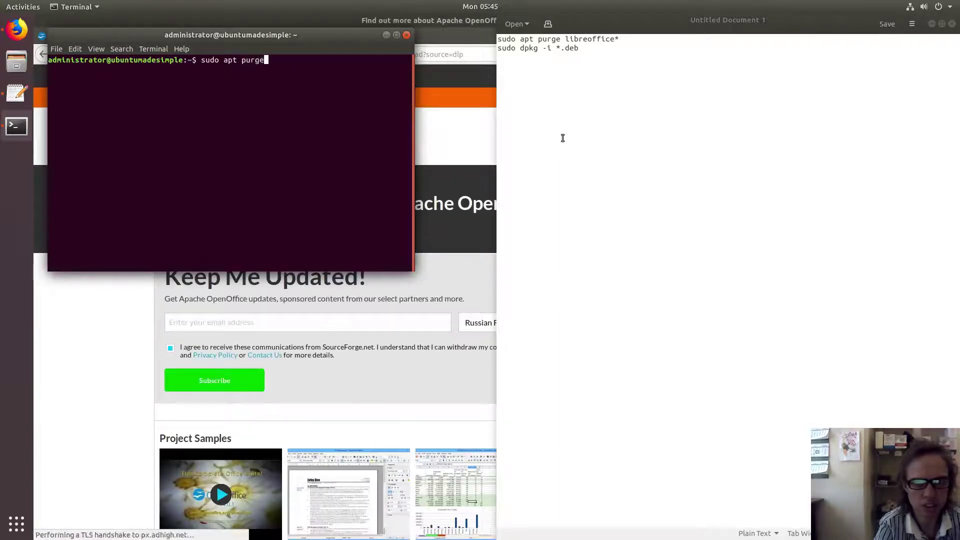
pyautogui.write(' lib')
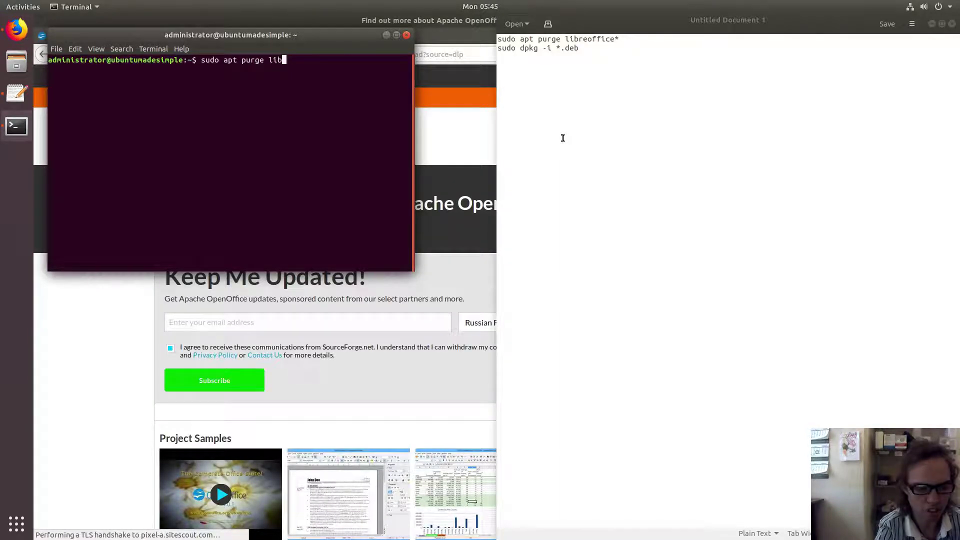
pyautogui.write('reoffice*')
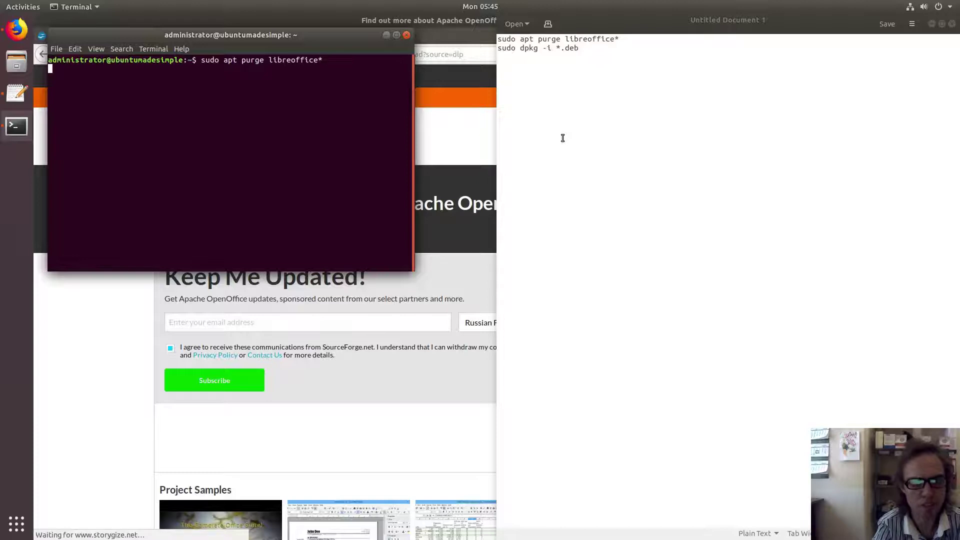
pyautogui.press('Return')
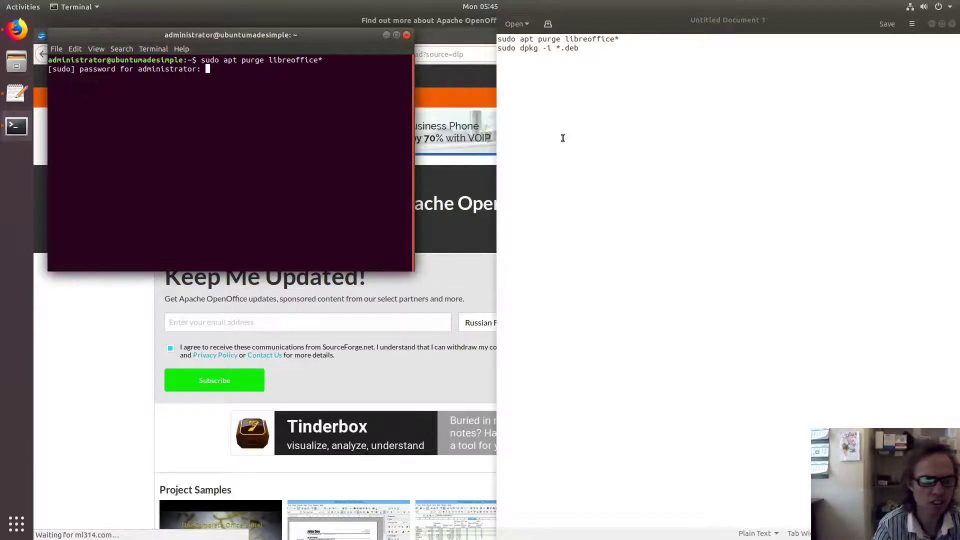
# Enter the sudo password and confirm removing the LibreOffice packages and their configuration.
pyautogui.press('Return')
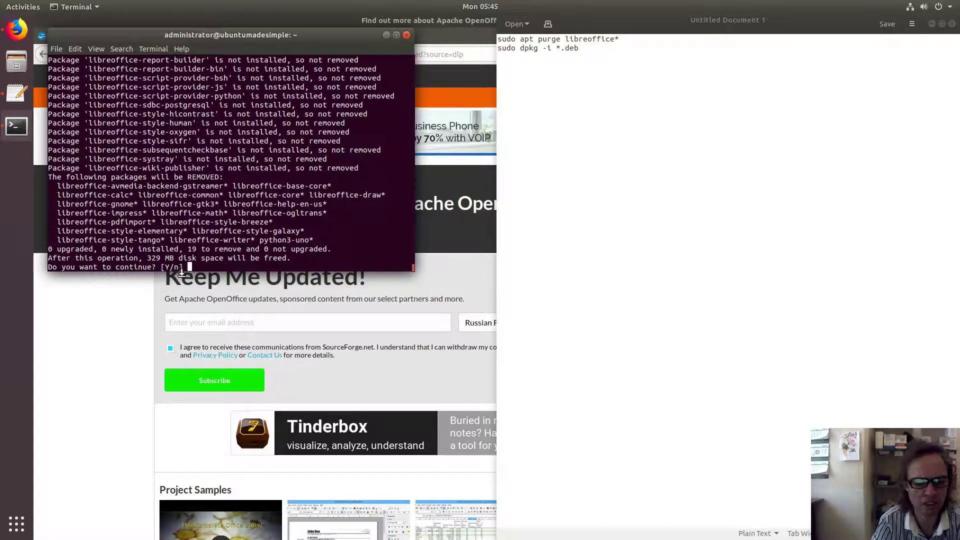
pyautogui.press('Return')
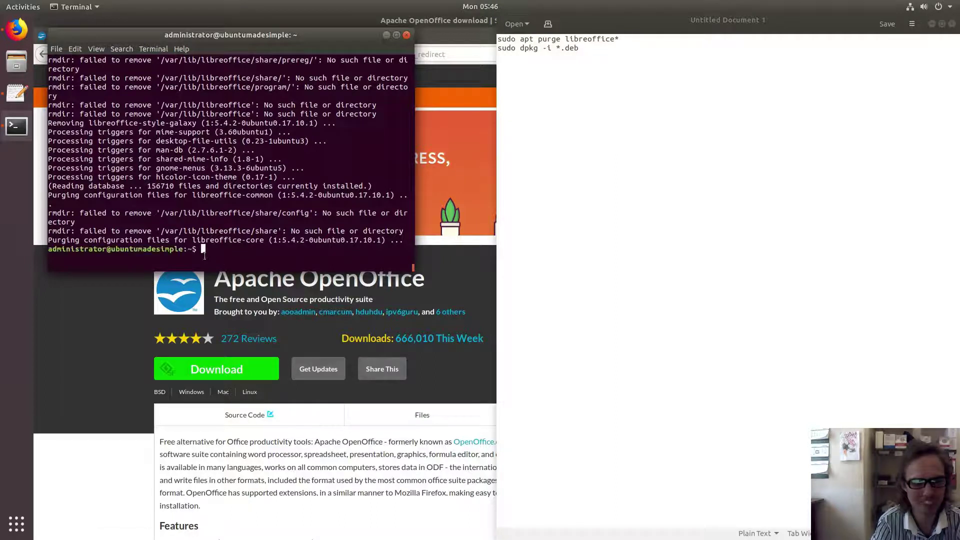
# Close the terminal and check in Firefox's downloads that the 153 MB OpenOffice DEB archive finished.
pyautogui.click(408, 35)
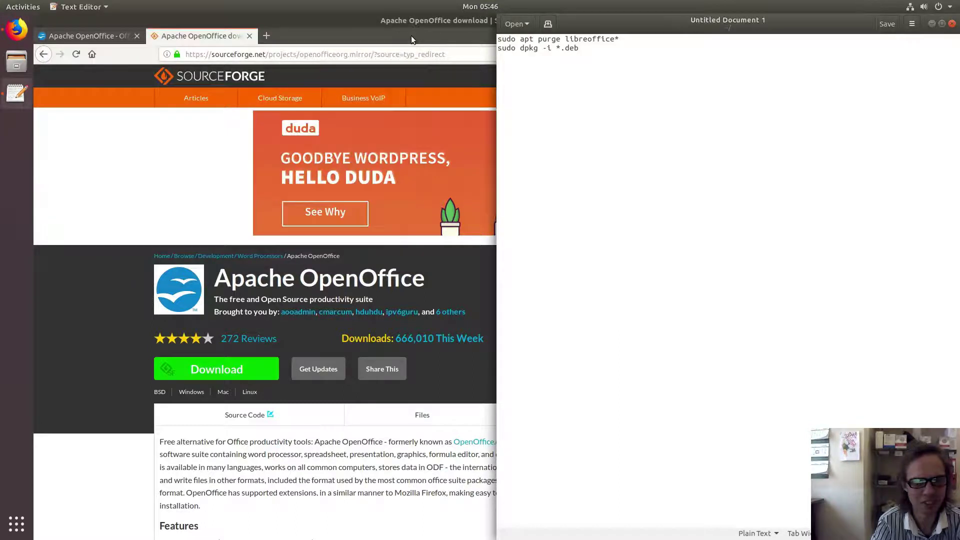
pyautogui.click(412, 35)
pyautogui.click(900, 54)
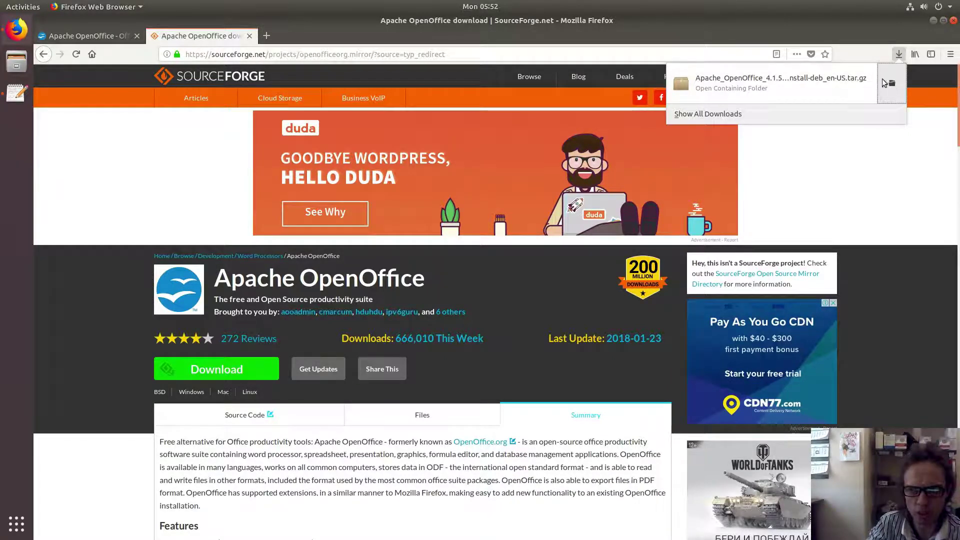
# Open the Downloads folder, close Firefox, and extract the OpenOffice tar.gz archive there.
pyautogui.click(769, 88)
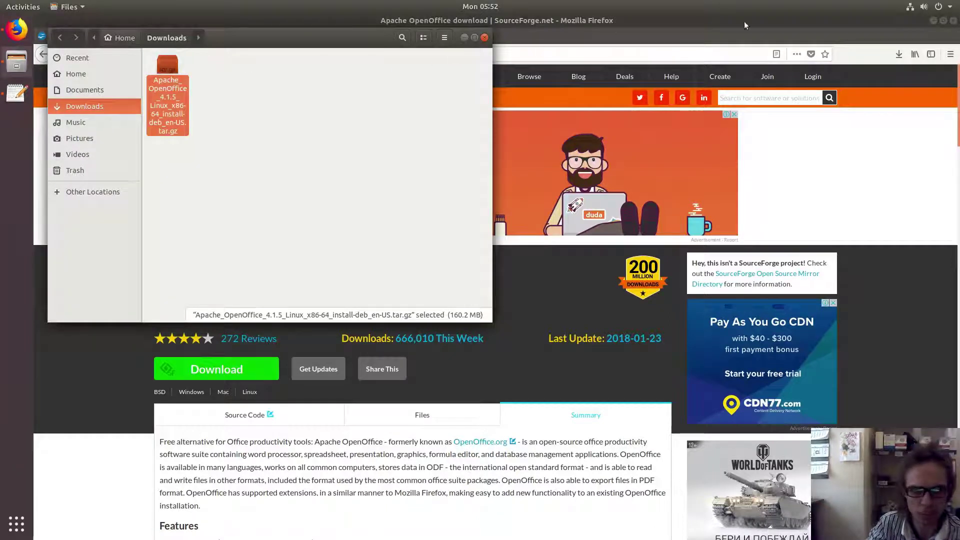
pyautogui.click(953, 21)
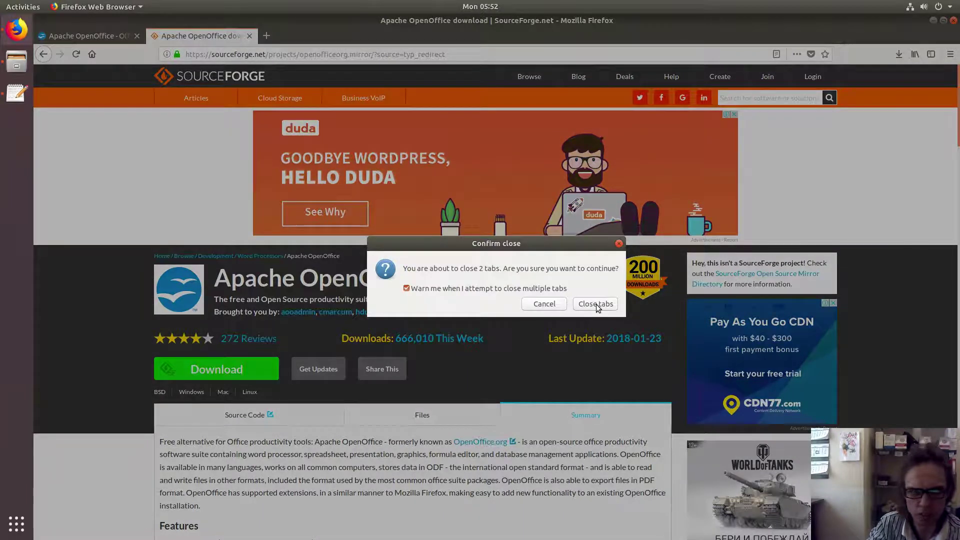
pyautogui.click(596, 304)
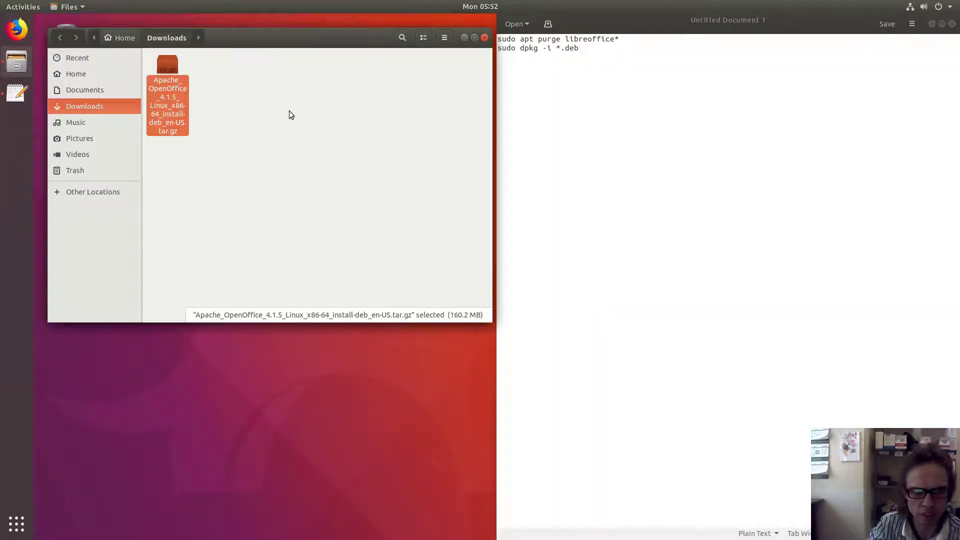
pyautogui.click(235, 119)
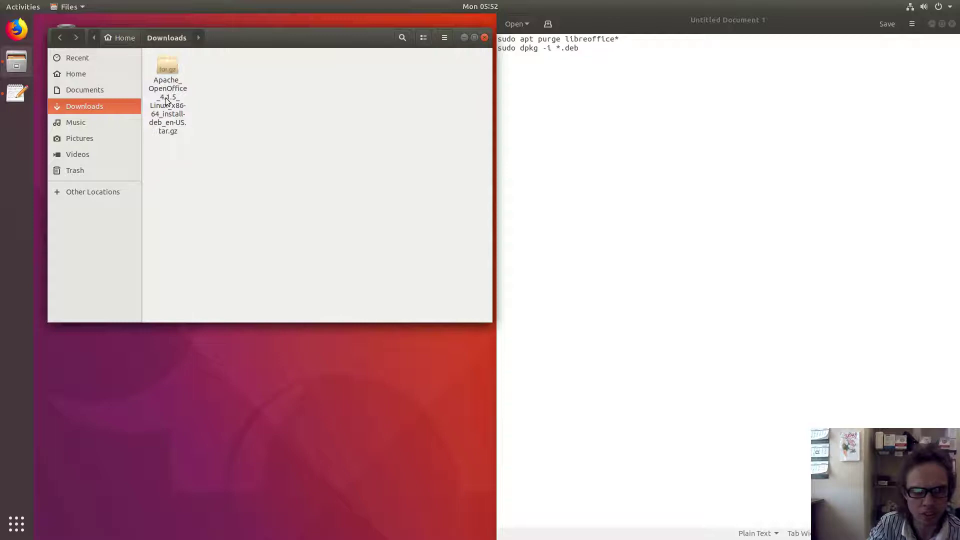
pyautogui.click(160, 97)
pyautogui.rightClick(160, 97)
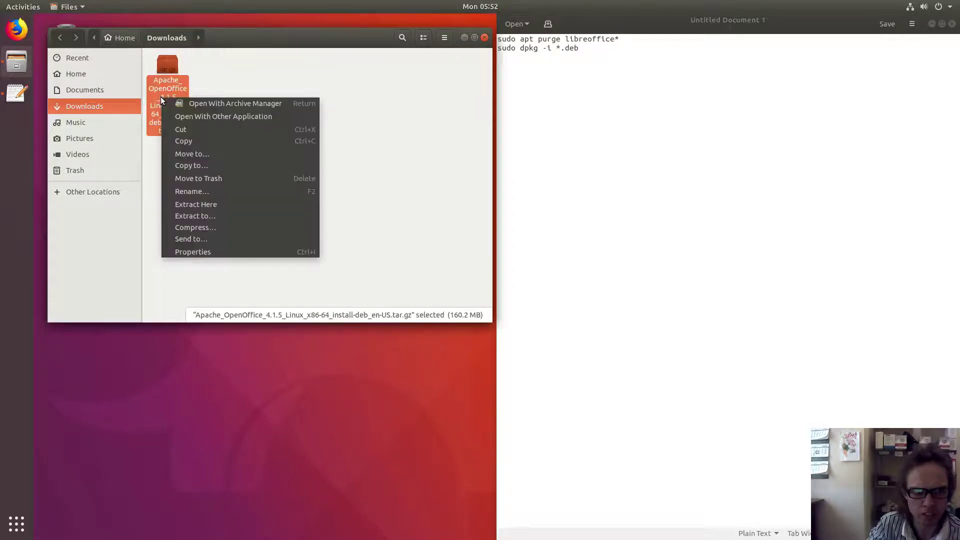
pyautogui.click(208, 208)
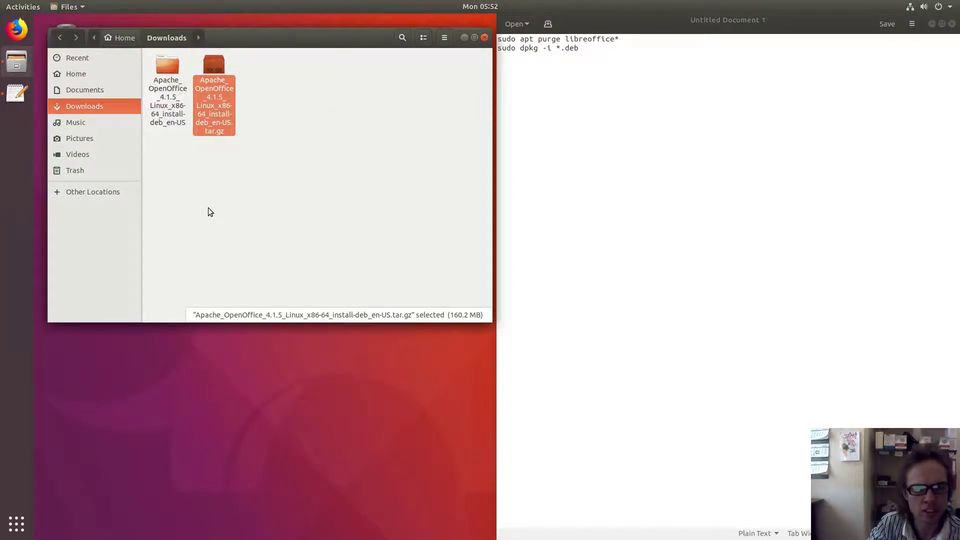
# Browse into the extracted OpenOffice folder's en-US/DEBS folder of .deb packages.
pyautogui.click(178, 146)
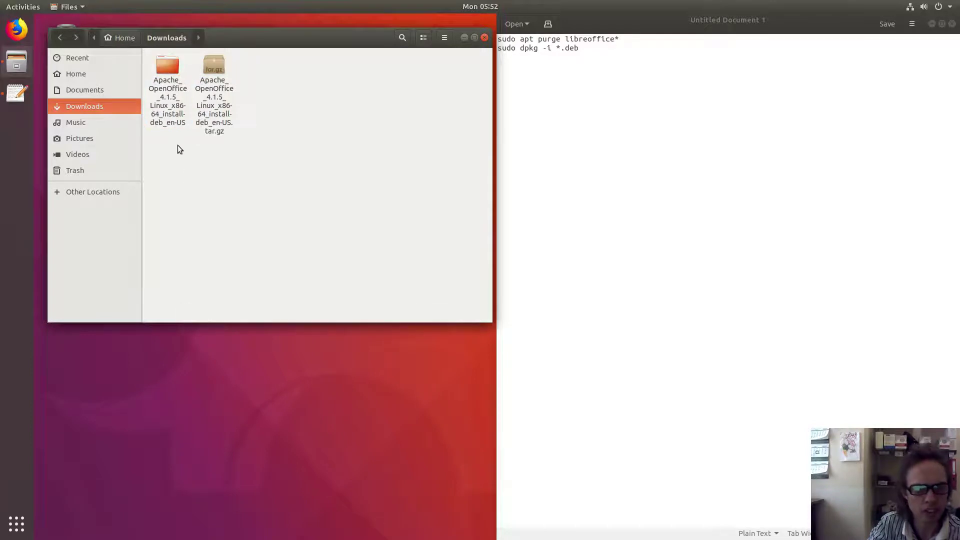
pyautogui.doubleClick(172, 123)
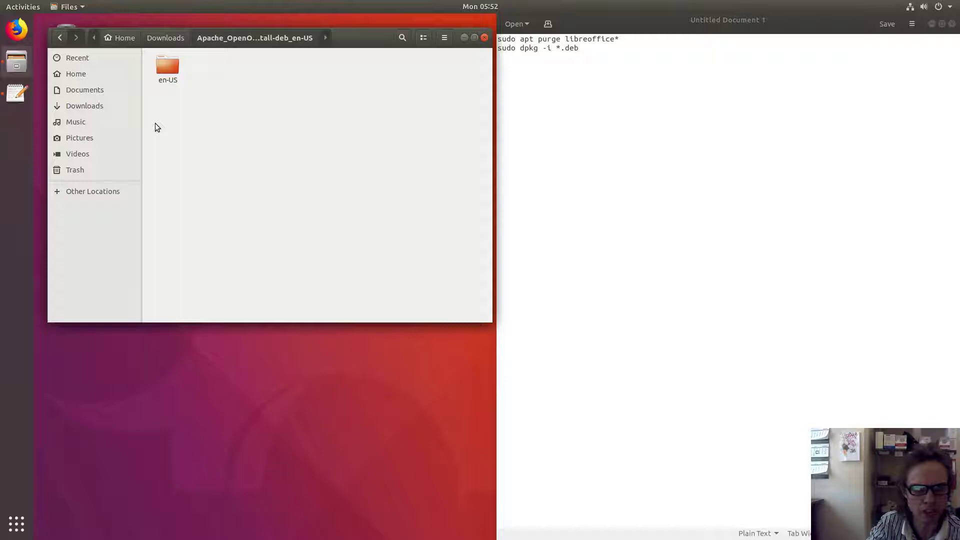
pyautogui.click(168, 64)
pyautogui.doubleClick(168, 64)
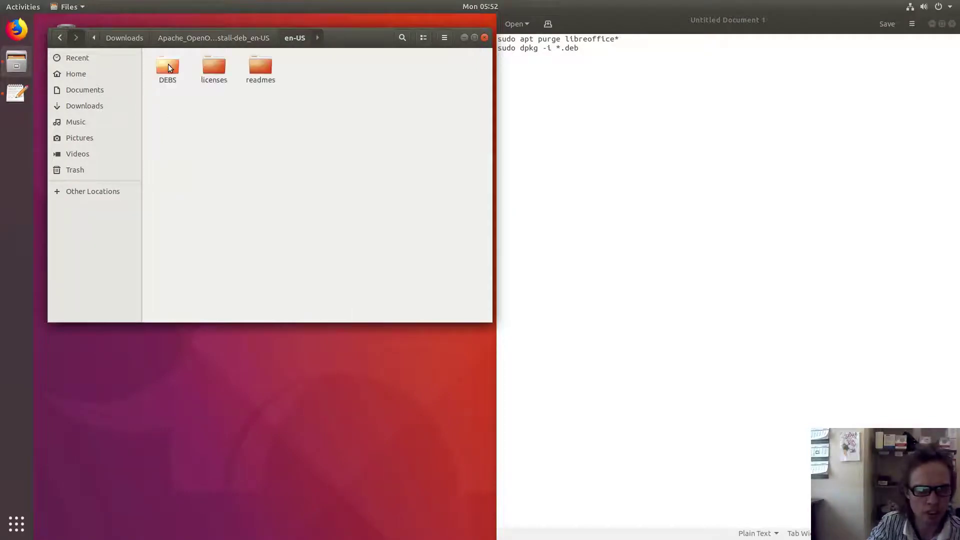
pyautogui.click(168, 64)
pyautogui.doubleClick(168, 64)
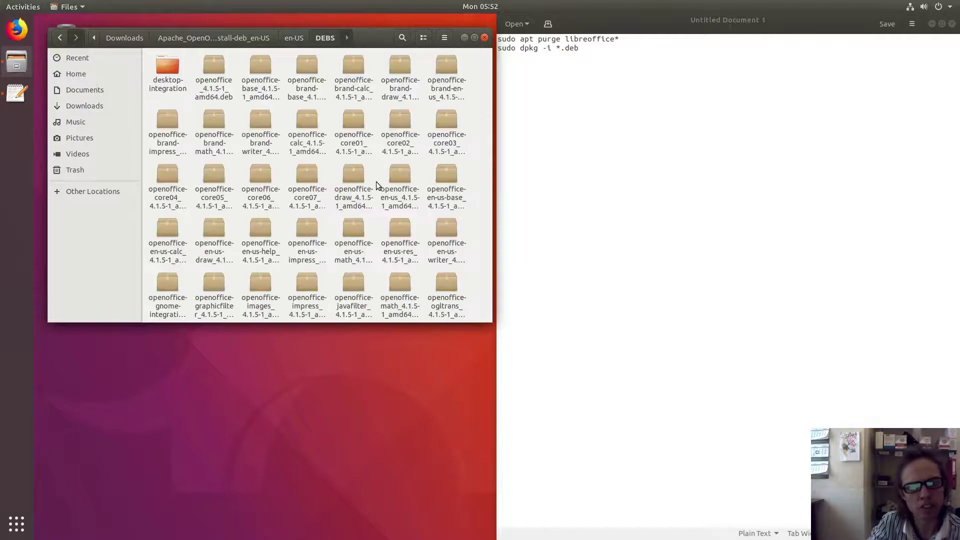
pyautogui.scroll(-3, 341, 158)
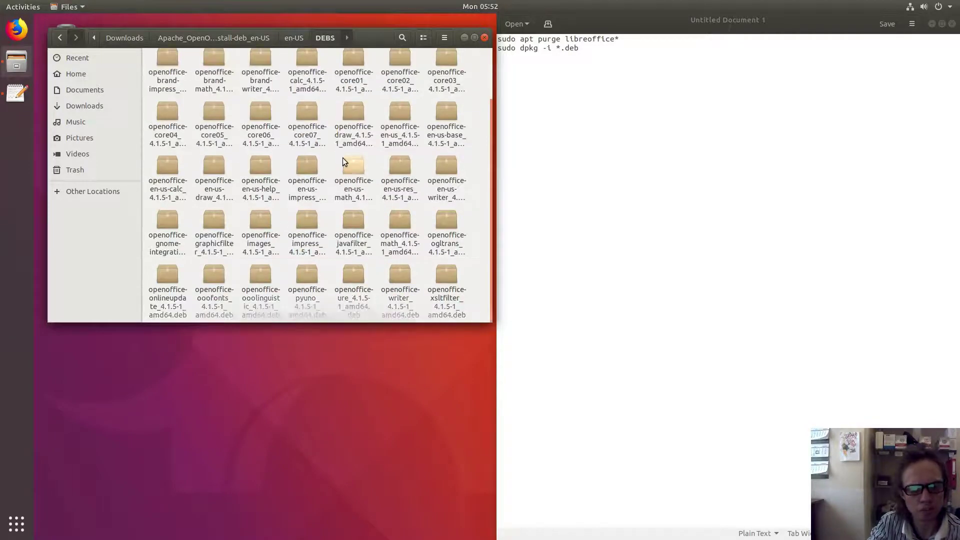
# Open a terminal in DEBS, paste sudo dpkg -i *.deb from the notes, and run it with the password.
pyautogui.rightClick(473, 145)
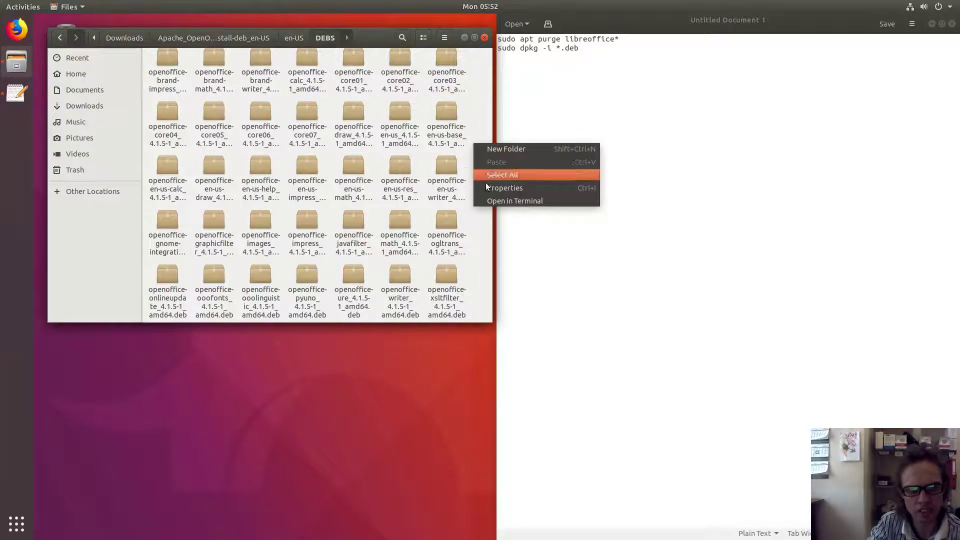
pyautogui.click(494, 199)
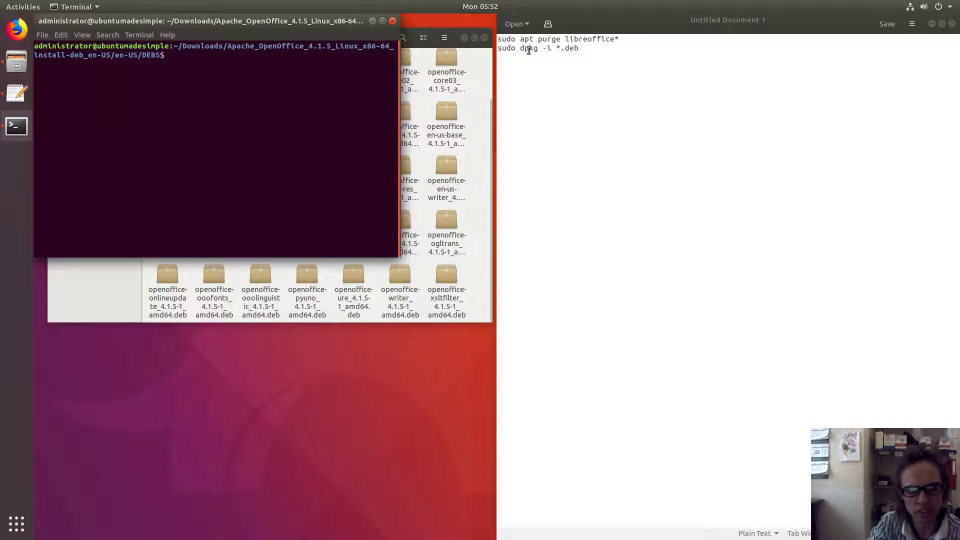
pyautogui.moveTo(579, 49); pyautogui.dragTo(495, 50)
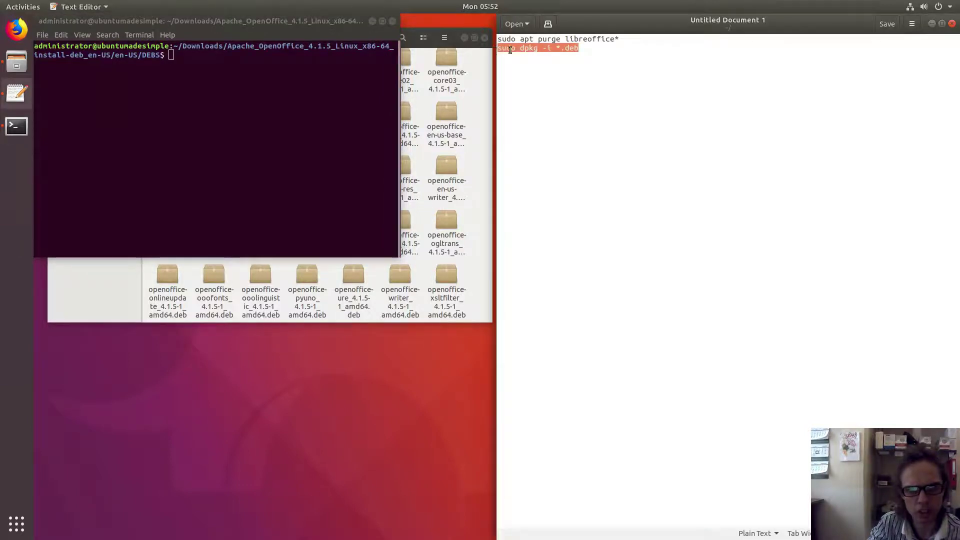
pyautogui.rightClick(510, 50)
pyautogui.click(527, 89)
pyautogui.click(220, 58)
pyautogui.rightClick(213, 58)
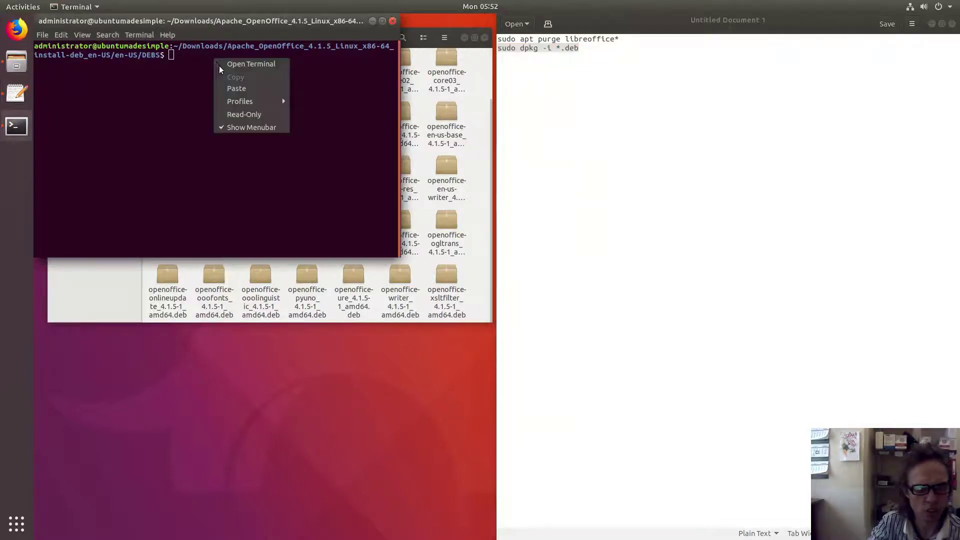
pyautogui.click(236, 89)
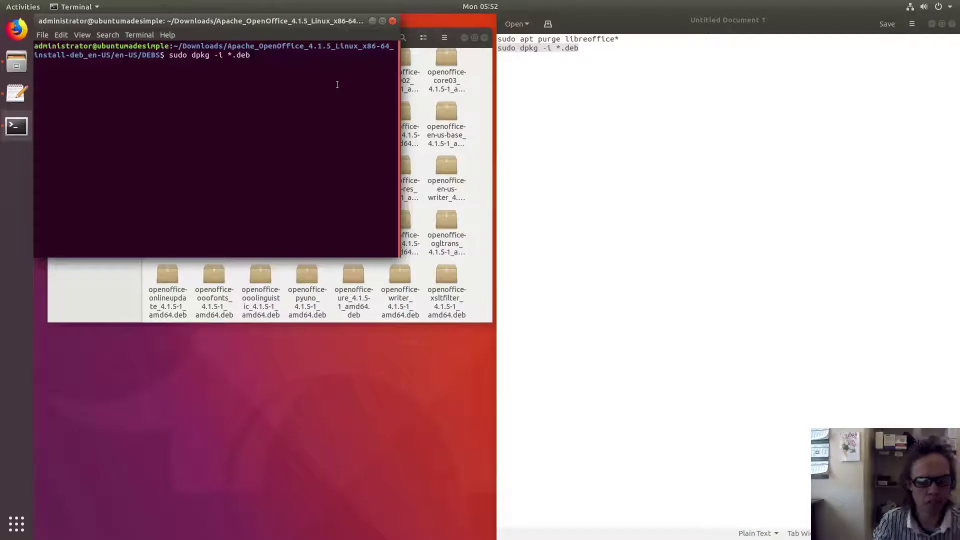
pyautogui.press('Return')
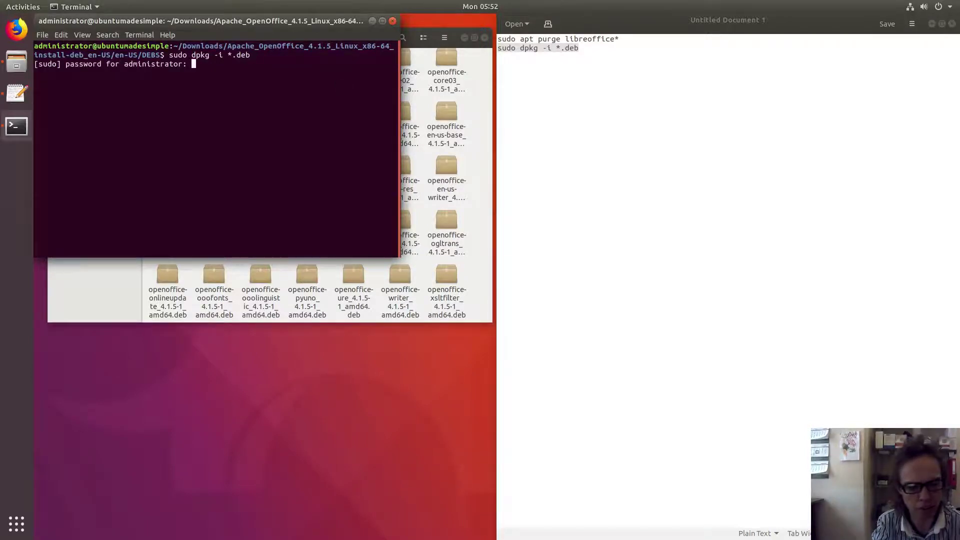
pyautogui.press('Return')
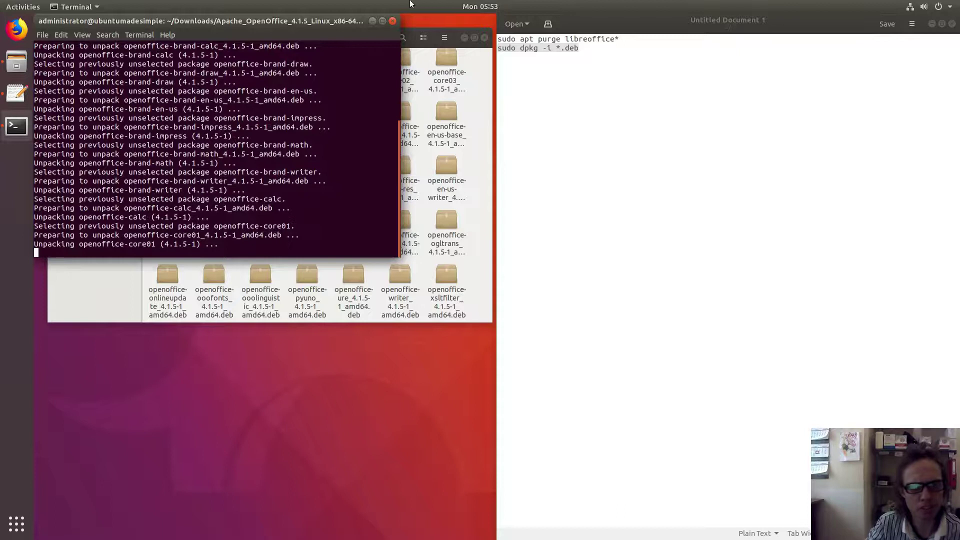
# Open the desktop-integration folder in Files and close the finished install terminal.
pyautogui.click(491, 144)
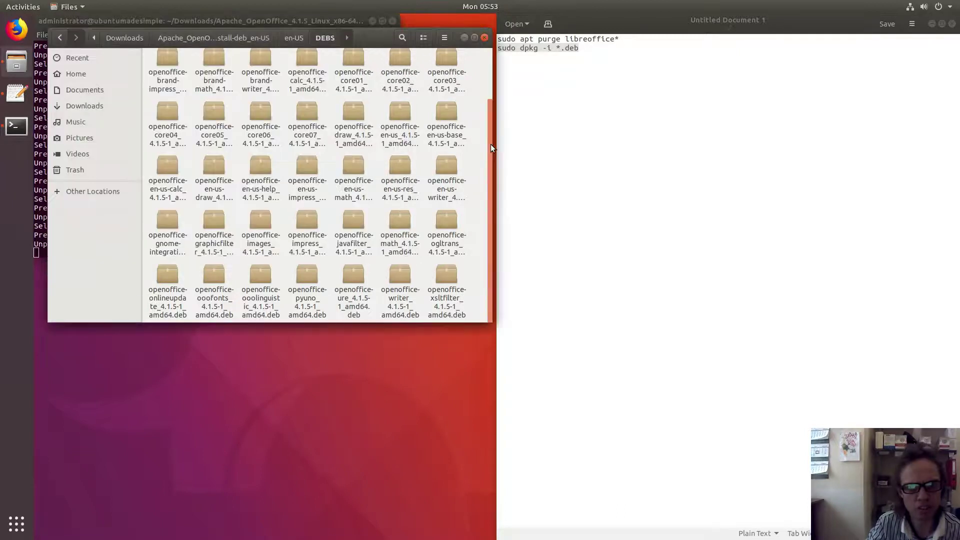
pyautogui.moveTo(497, 110); pyautogui.dragTo(497, 62)
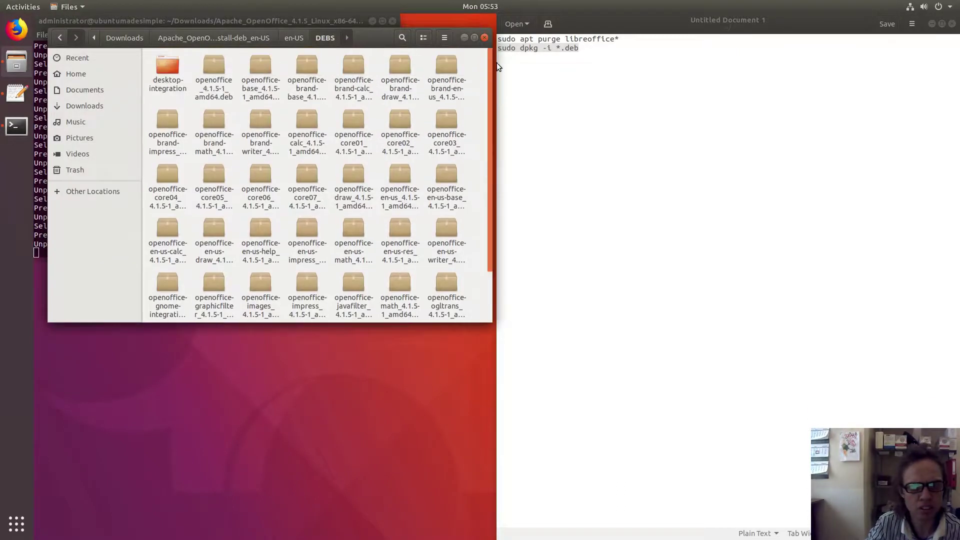
pyautogui.doubleClick(169, 70)
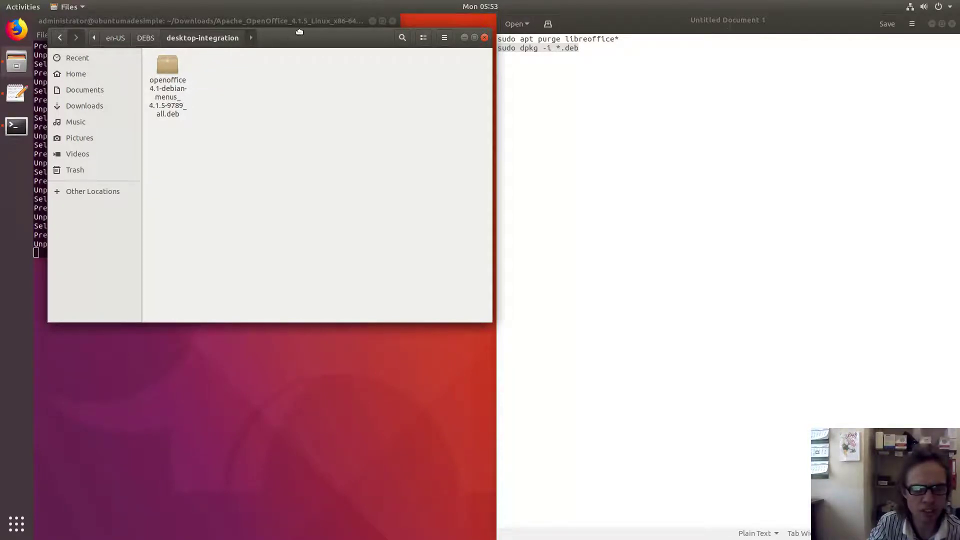
pyautogui.moveTo(299, 32); pyautogui.dragTo(638, 245)
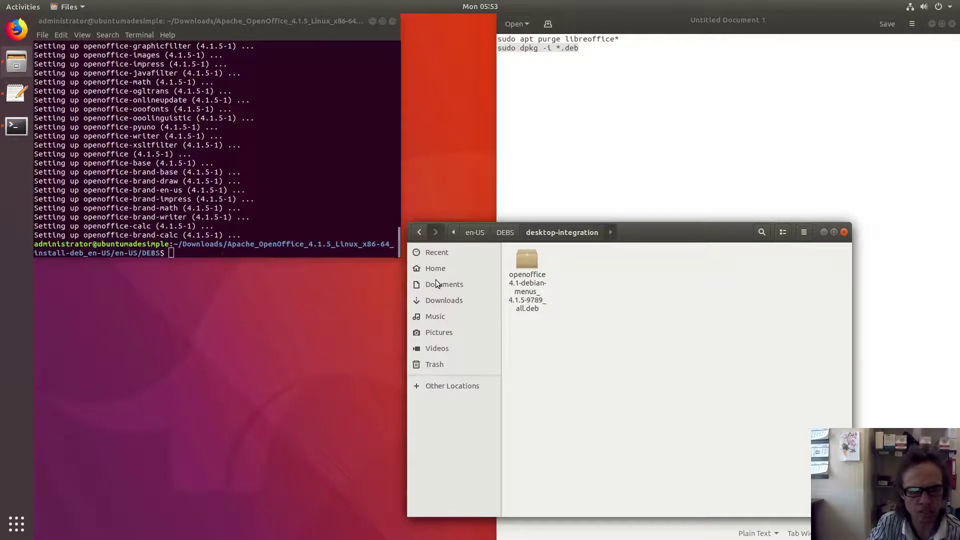
pyautogui.click(392, 21)
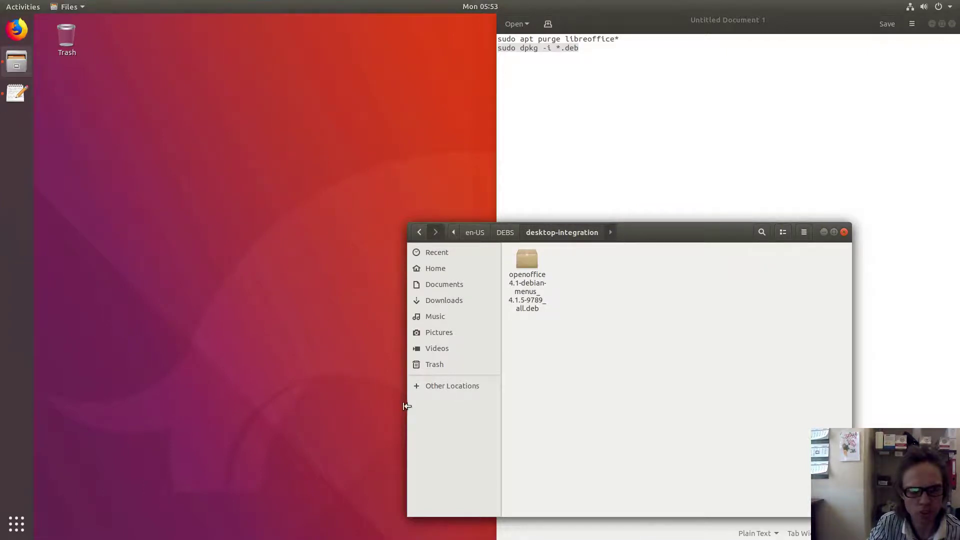
# Install the openoffice4.1-debian-menus package by running sudo dpkg -i *.deb in desktop-integration.
pyautogui.rightClick(521, 283)
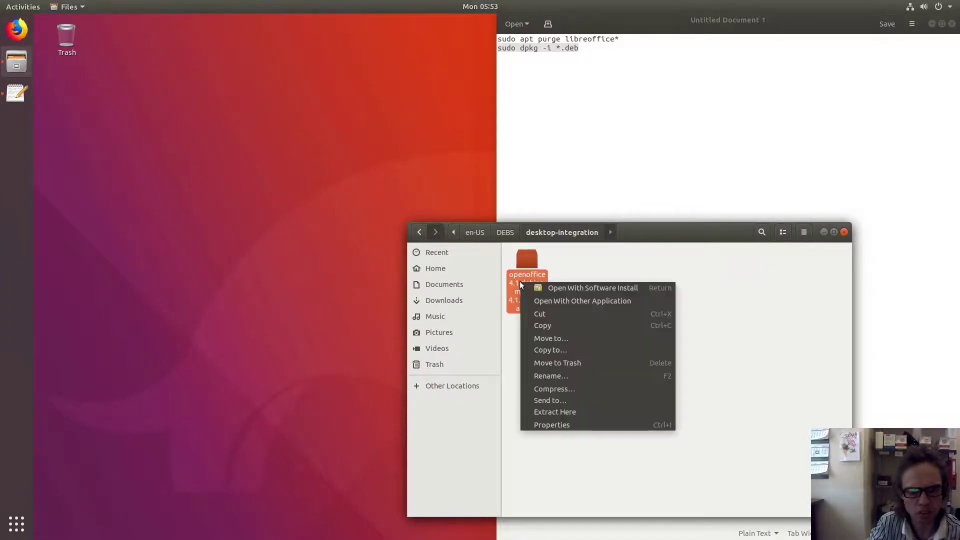
pyautogui.click(526, 472)
pyautogui.rightClick(538, 455)
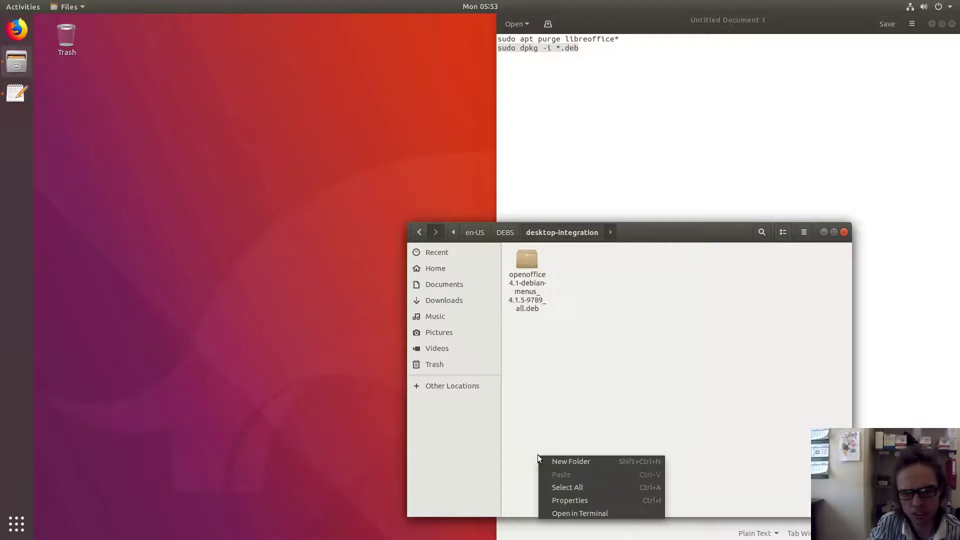
pyautogui.click(556, 515)
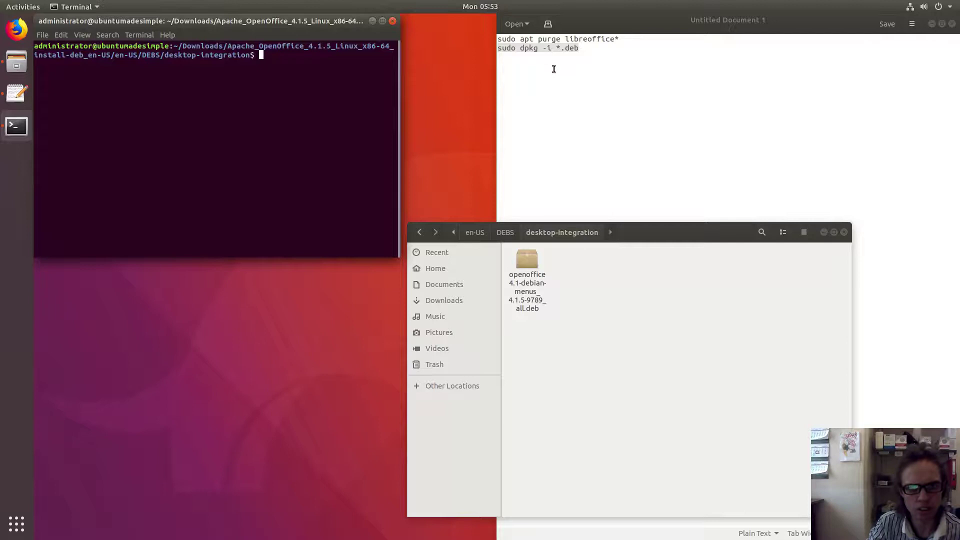
pyautogui.rightClick(328, 59)
pyautogui.click(352, 88)
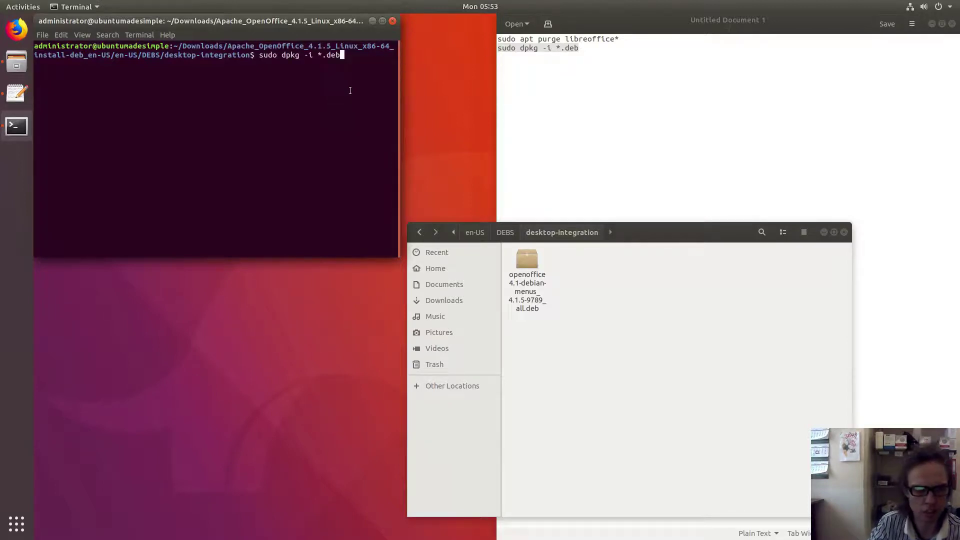
pyautogui.press('Return')
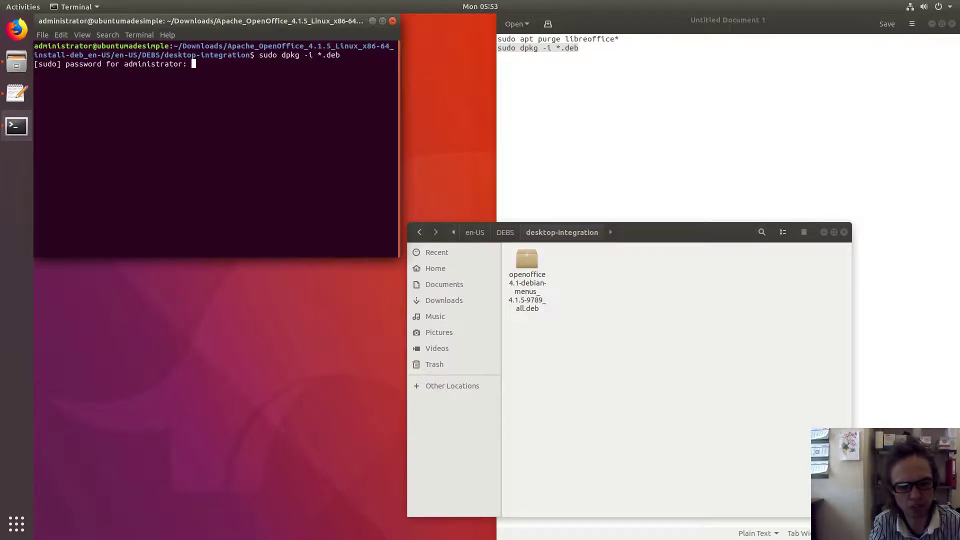
pyautogui.press('Return')
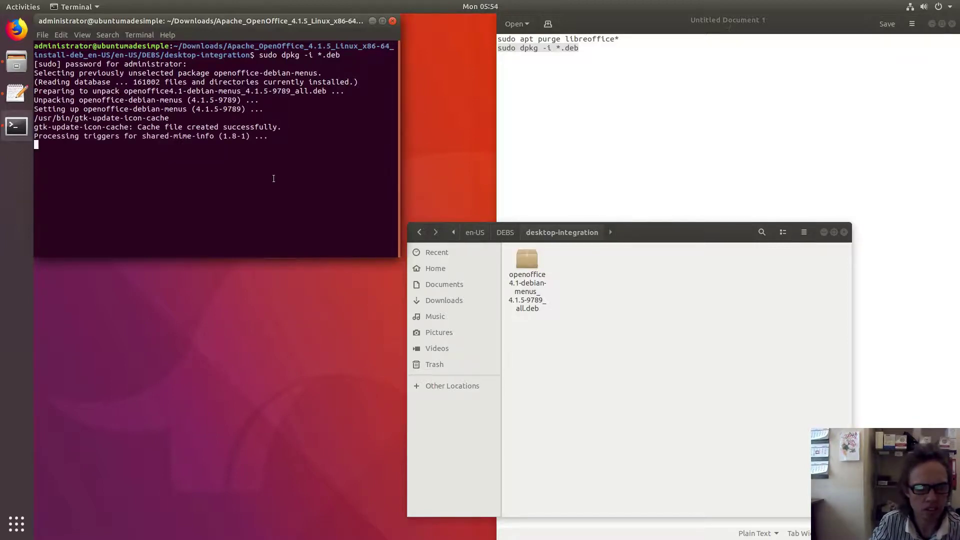
# Close the file manager and the notes editor holding the install commands.
pyautogui.click(844, 233)
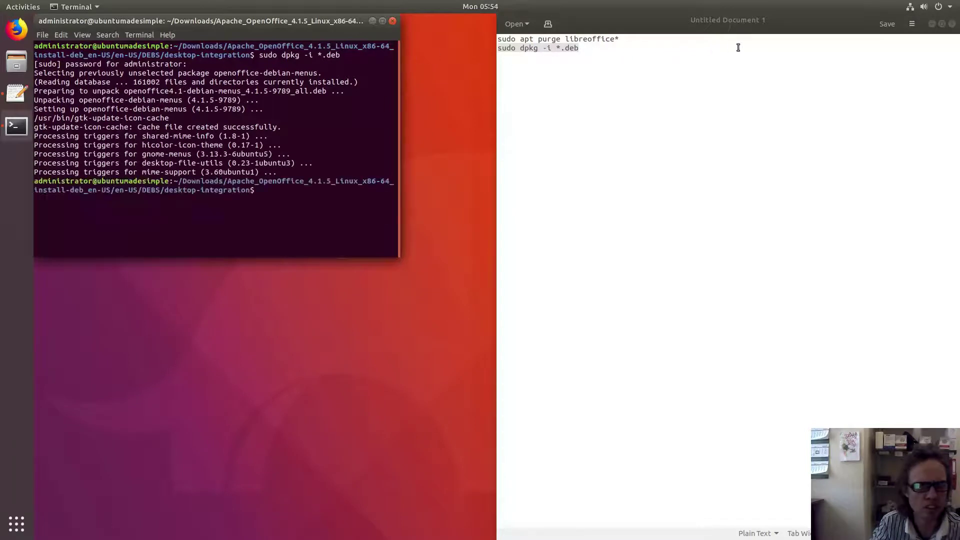
pyautogui.click(952, 25)
pyautogui.click(952, 25)
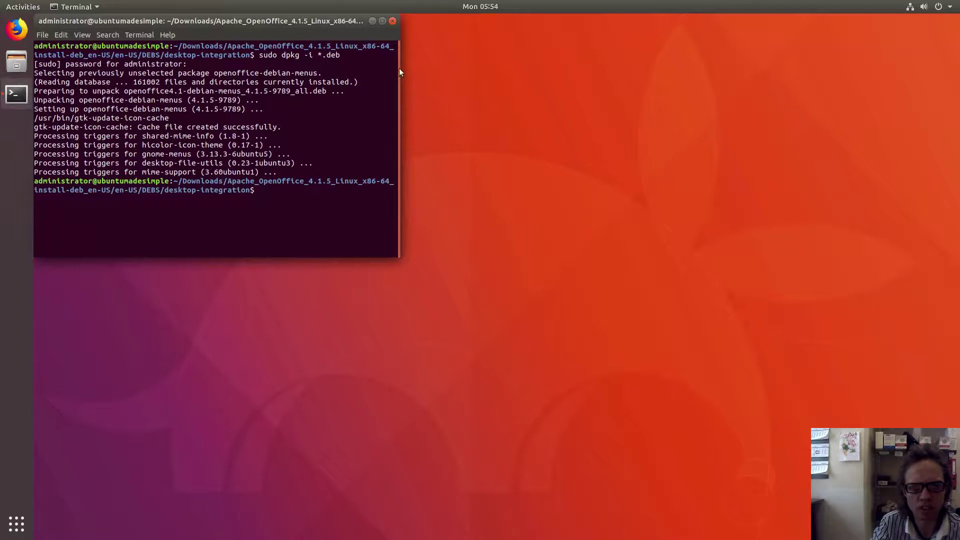
# Close the terminal and launch OpenOffice 4.1.5 from the Show Applications grid.
pyautogui.click(392, 21)
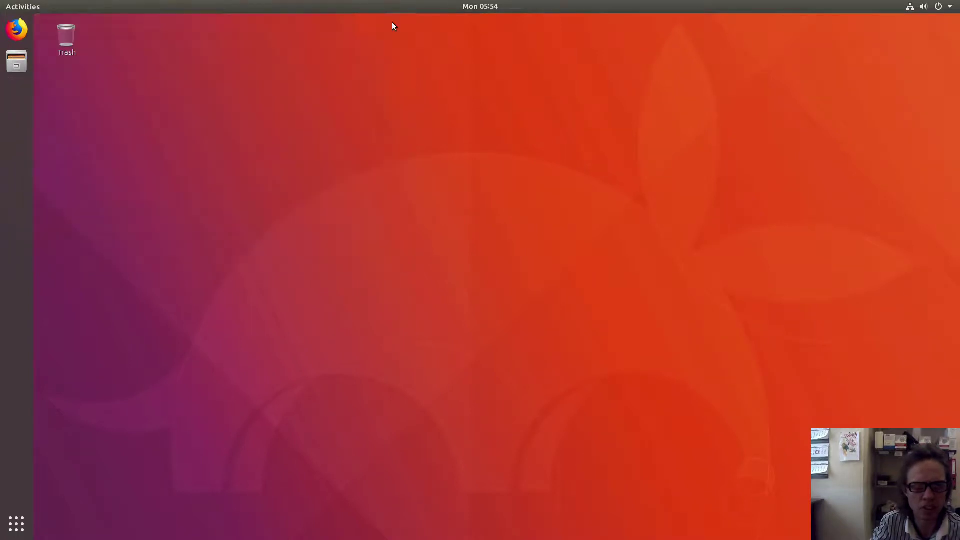
pyautogui.click(22, 9)
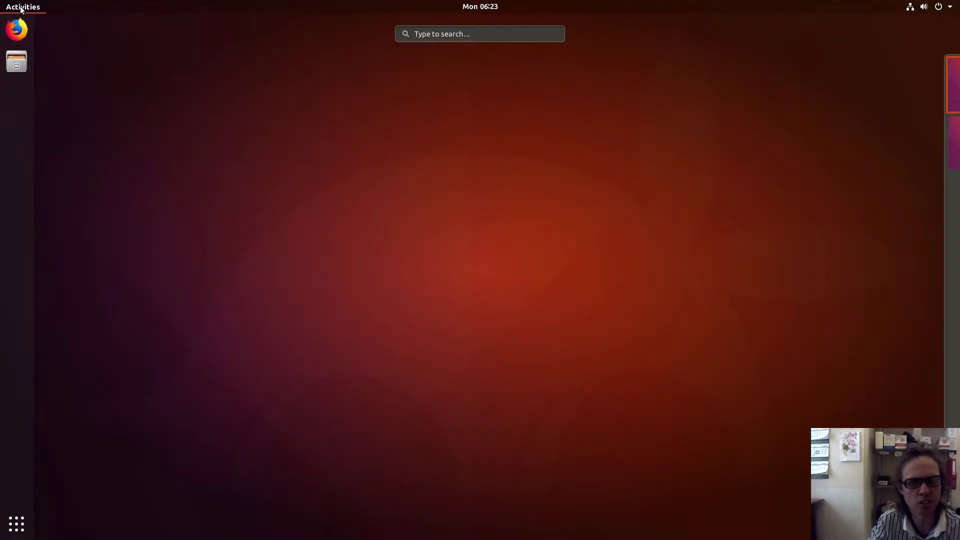
pyautogui.write('opl')
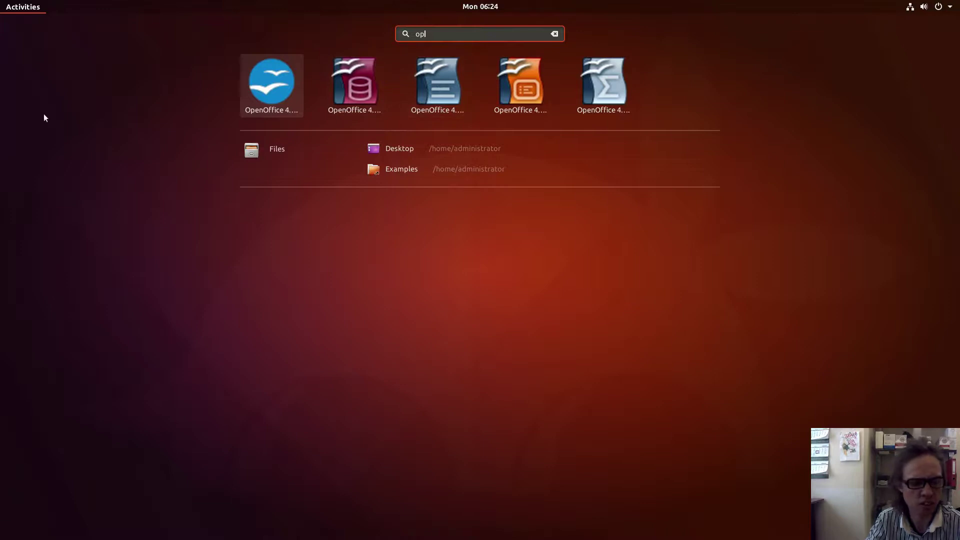
pyautogui.click(22, 6)
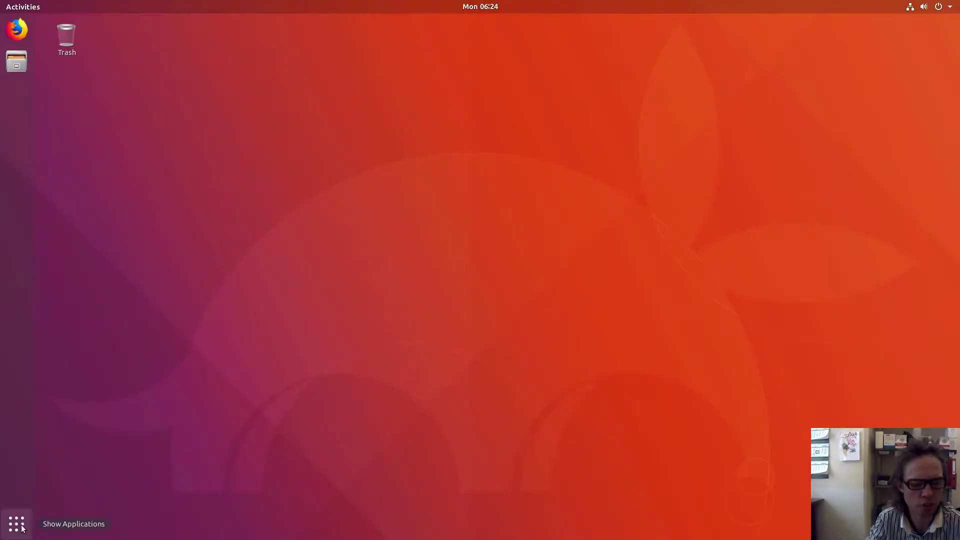
pyautogui.click(22, 529)
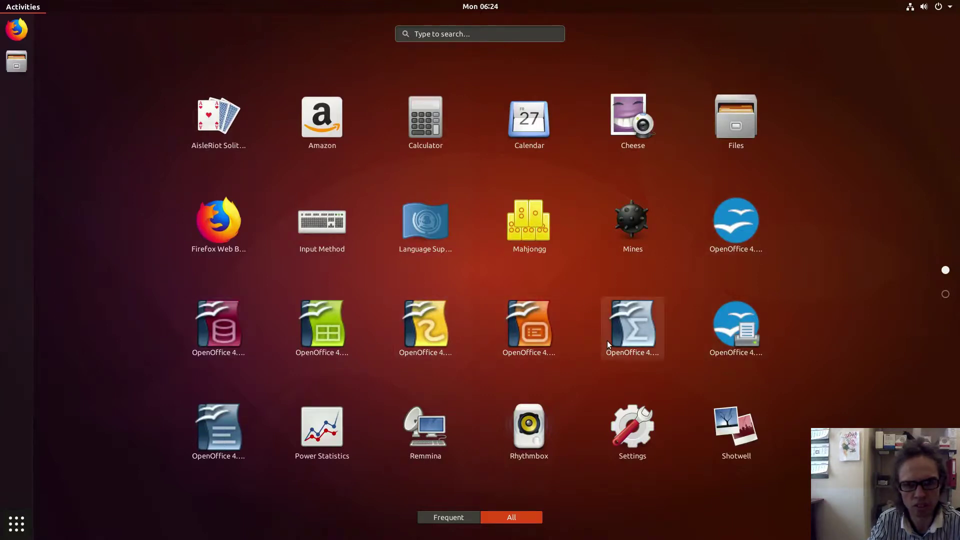
pyautogui.click(209, 433)
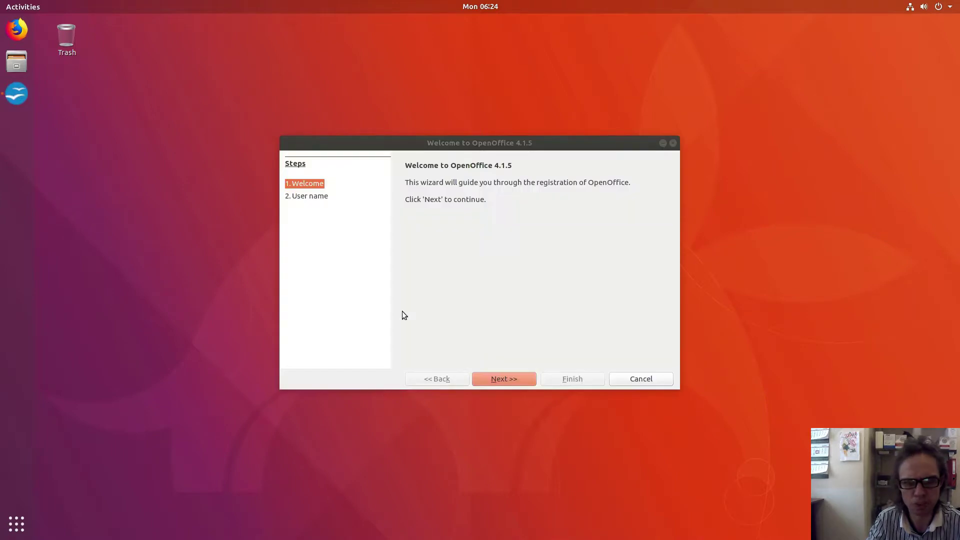
# Complete the Writer welcome wizard without a name, maximize the blank Untitled 1 document, and bring up the applications list.
pyautogui.click(503, 379)
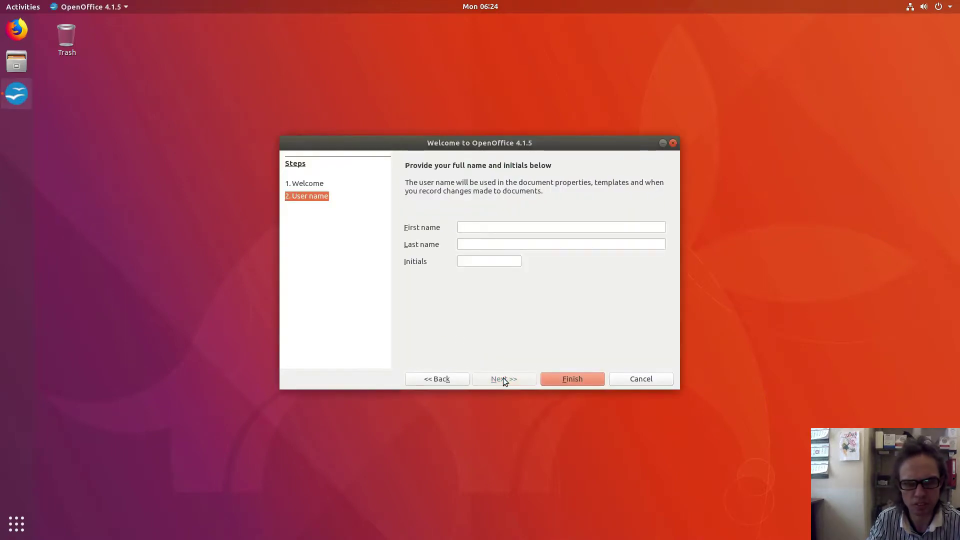
pyautogui.click(572, 379)
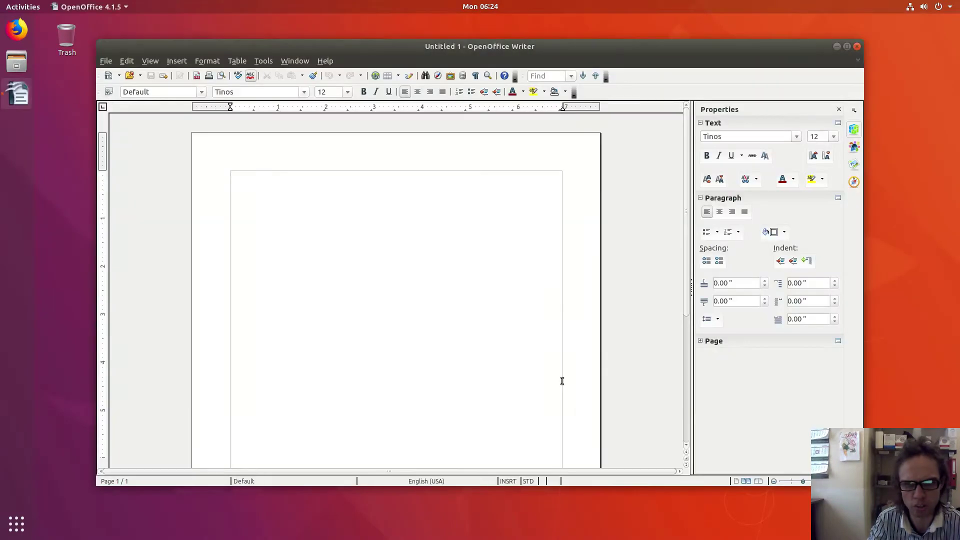
pyautogui.click(846, 46)
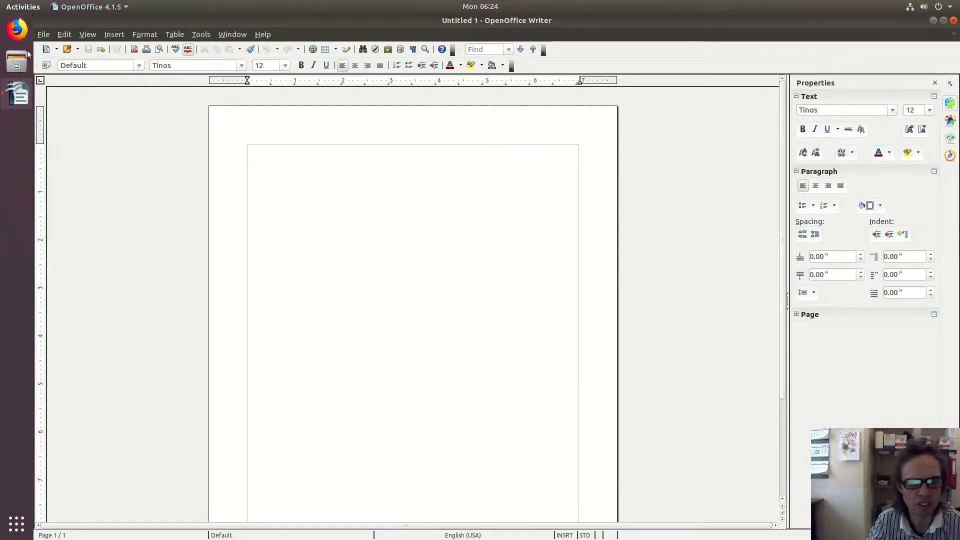
pyautogui.click(10, 531)
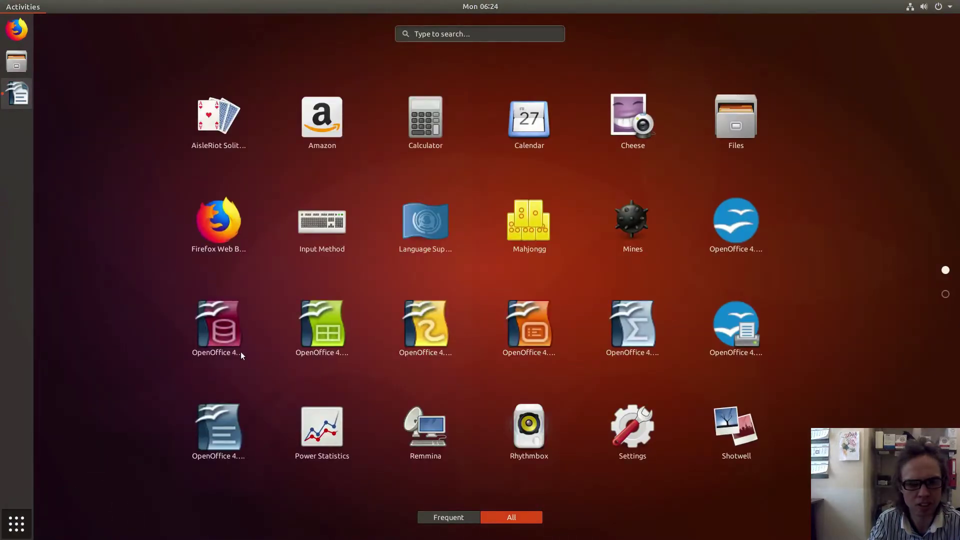
# Launch Calc for a blank Untitled 2 spreadsheet, then create an empty Impress presentation with default design and transitions.
pyautogui.click(322, 326)
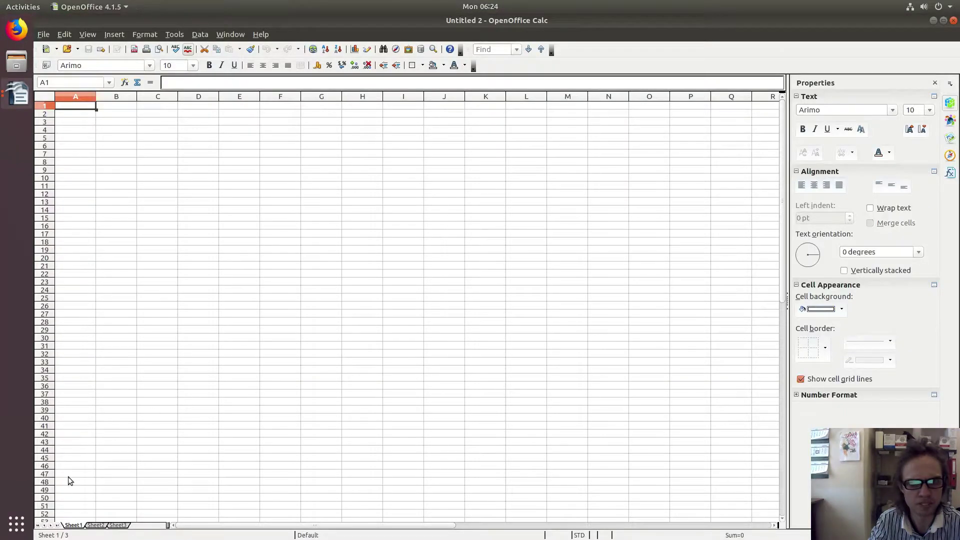
pyautogui.click(19, 523)
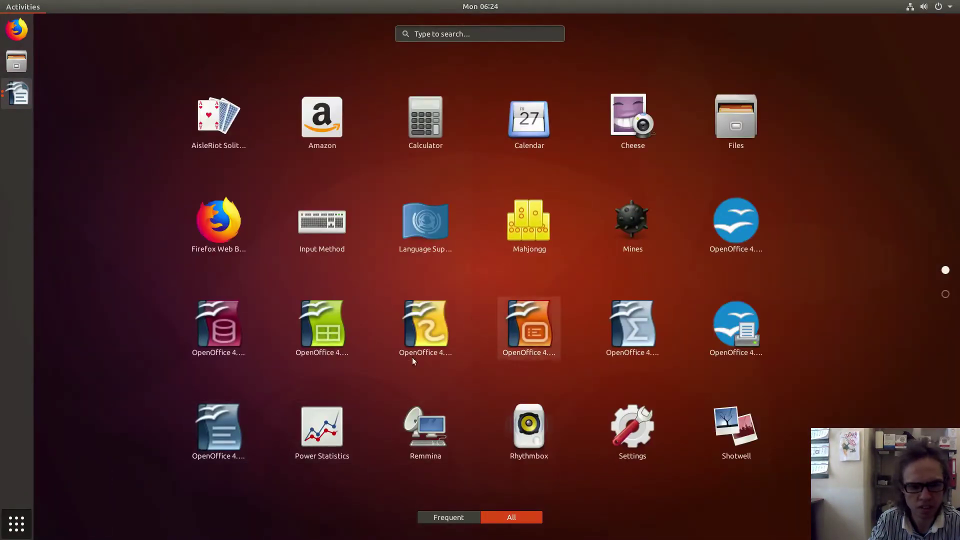
pyautogui.click(517, 325)
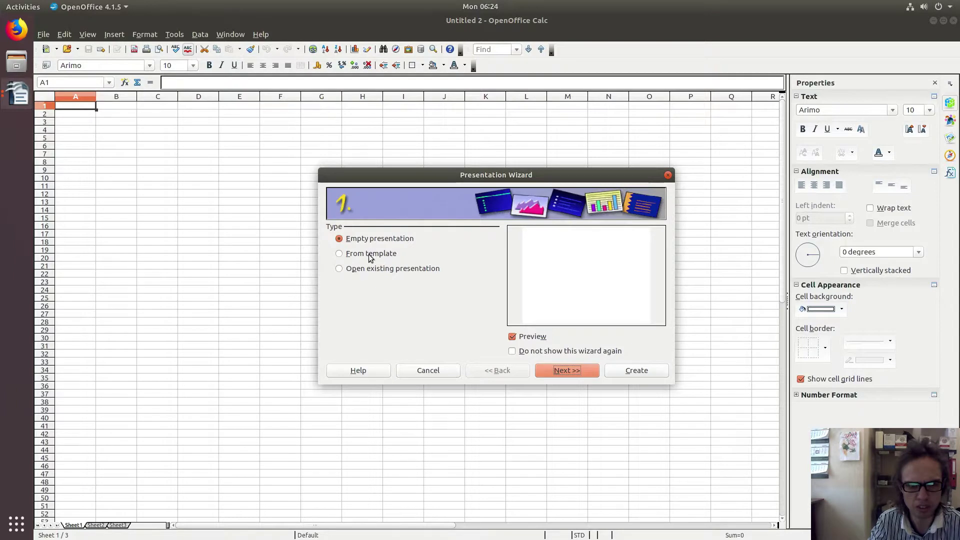
pyautogui.click(562, 373)
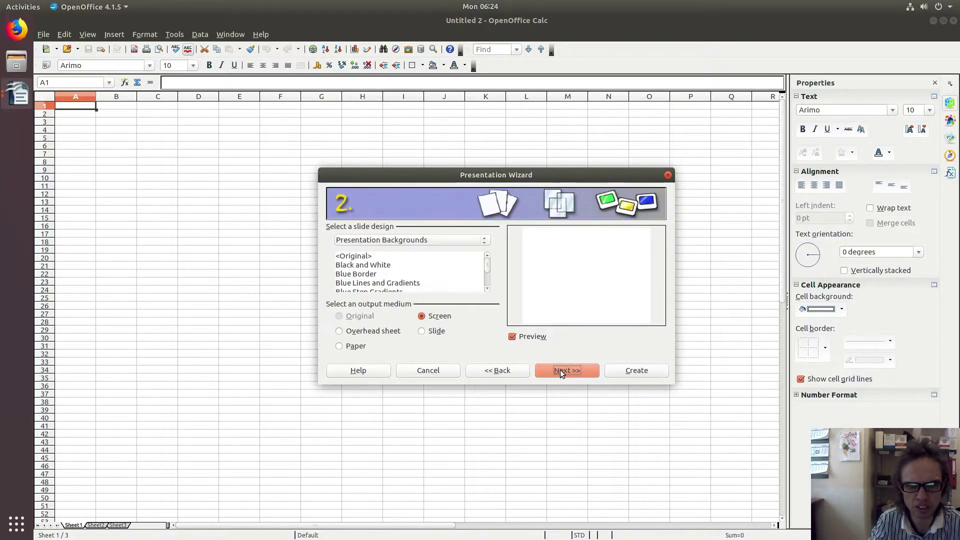
pyautogui.click(563, 373)
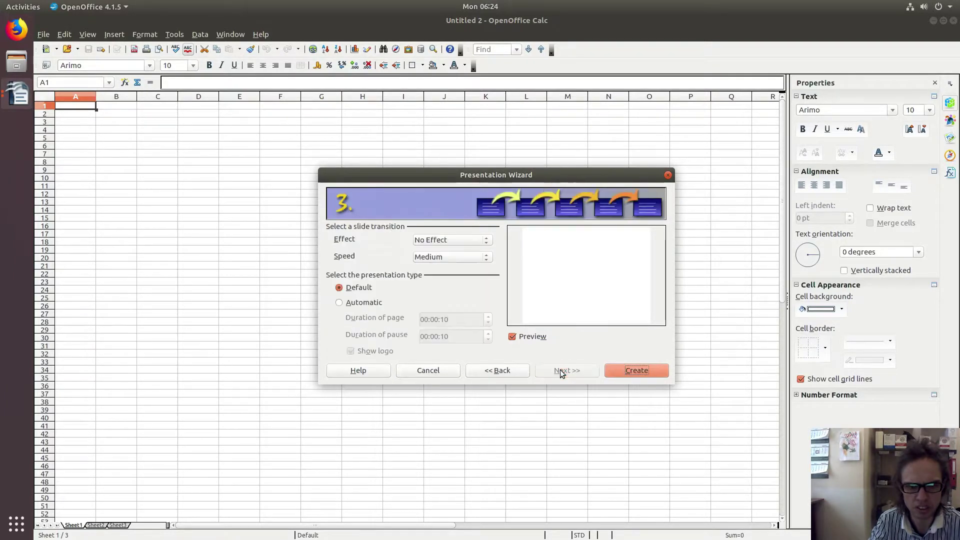
pyautogui.click(623, 370)
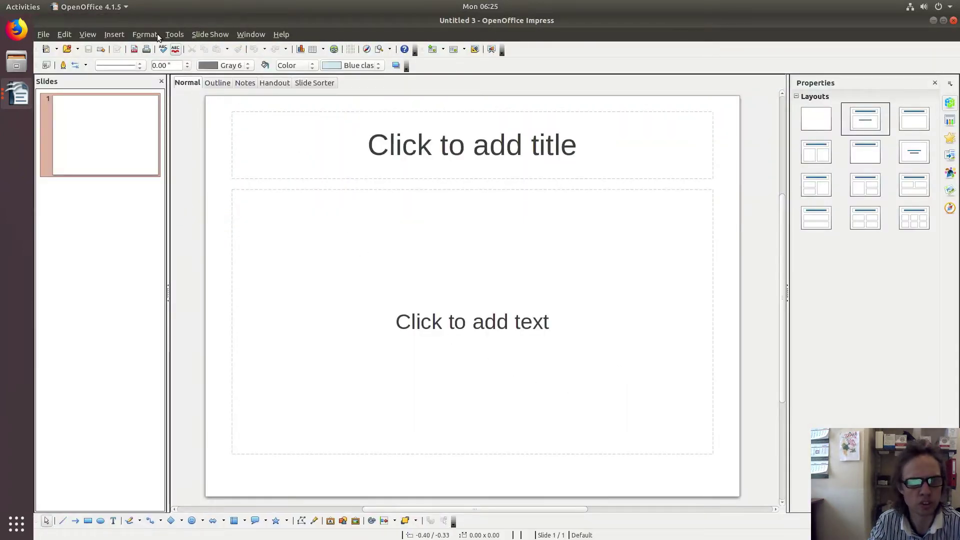
# Set Icon size and style to Classic in the OpenOffice View options, then close the Untitled 3 presentation.
pyautogui.click(175, 34)
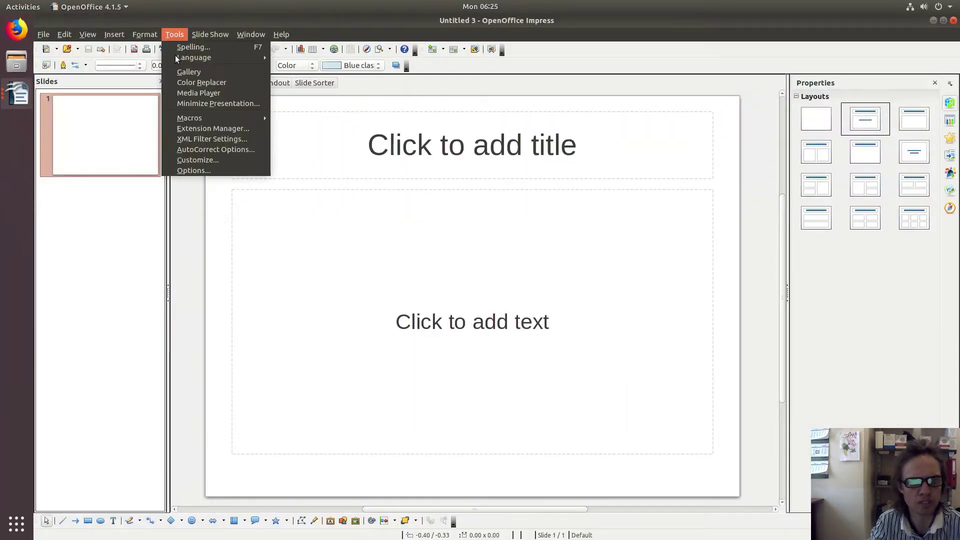
pyautogui.click(179, 171)
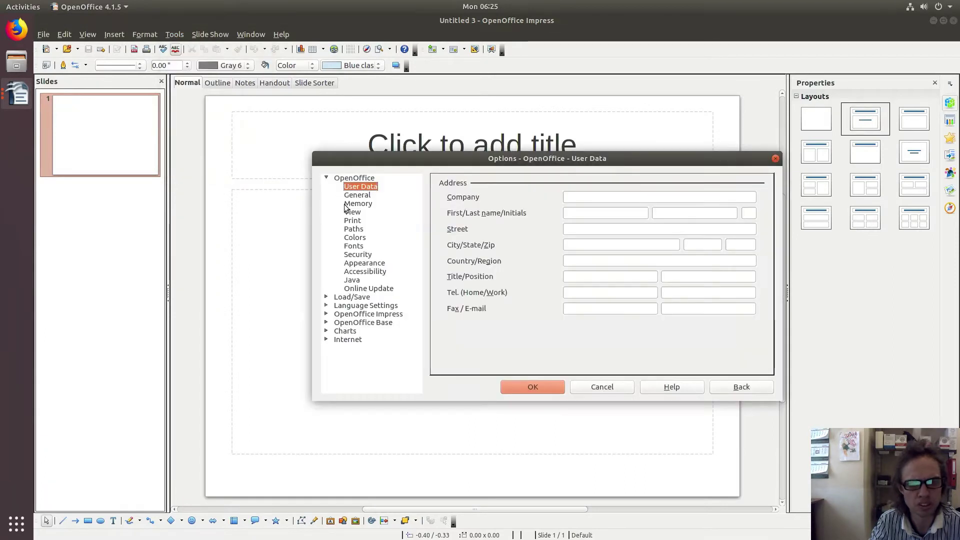
pyautogui.click(352, 212)
pyautogui.click(536, 224)
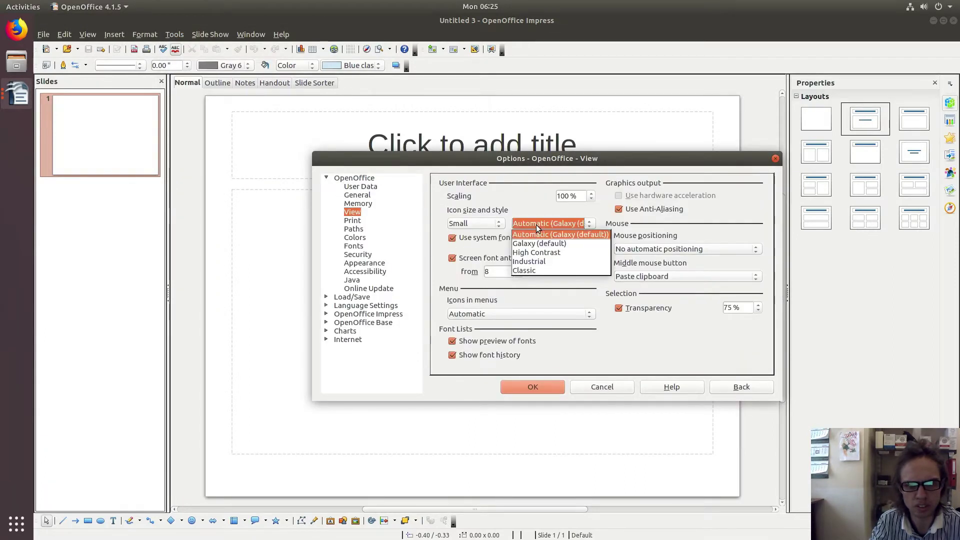
pyautogui.click(532, 270)
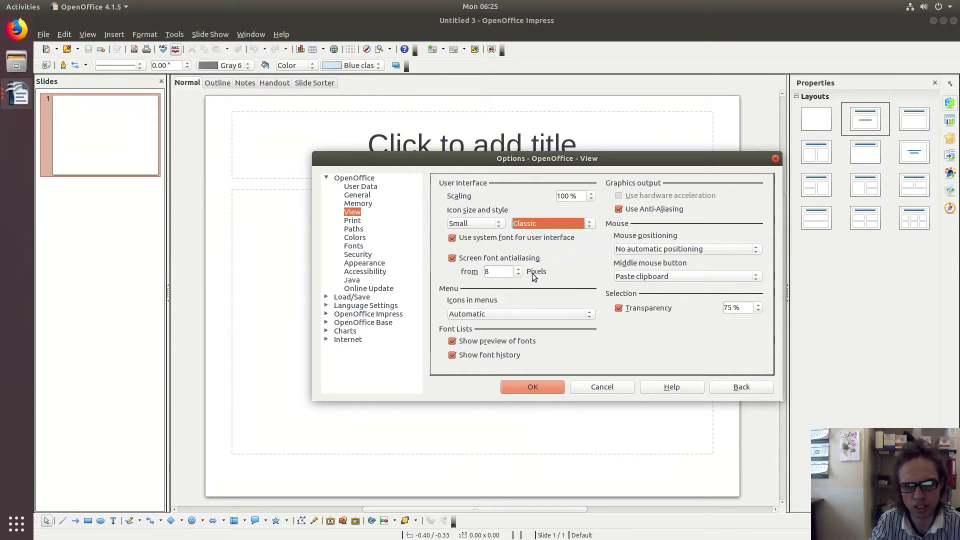
pyautogui.click(515, 386)
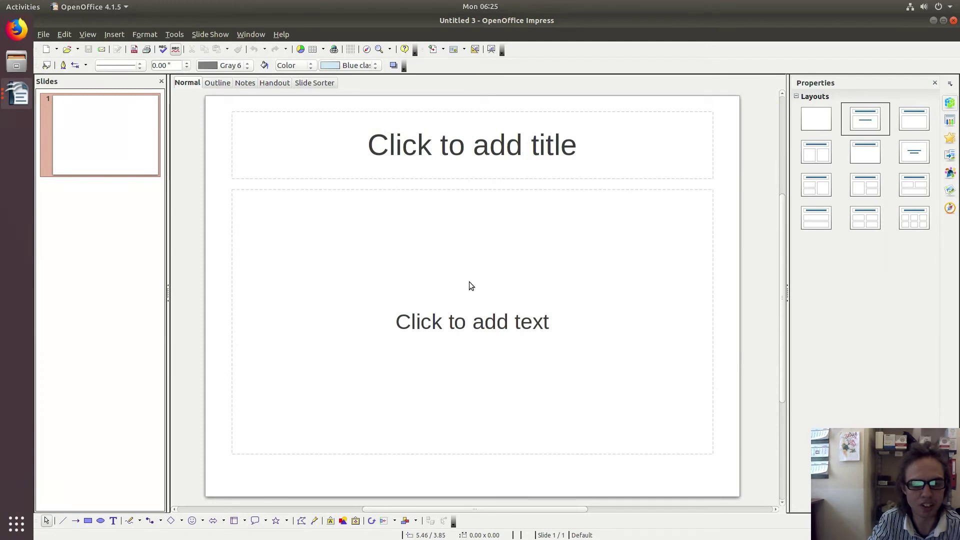
pyautogui.click(954, 21)
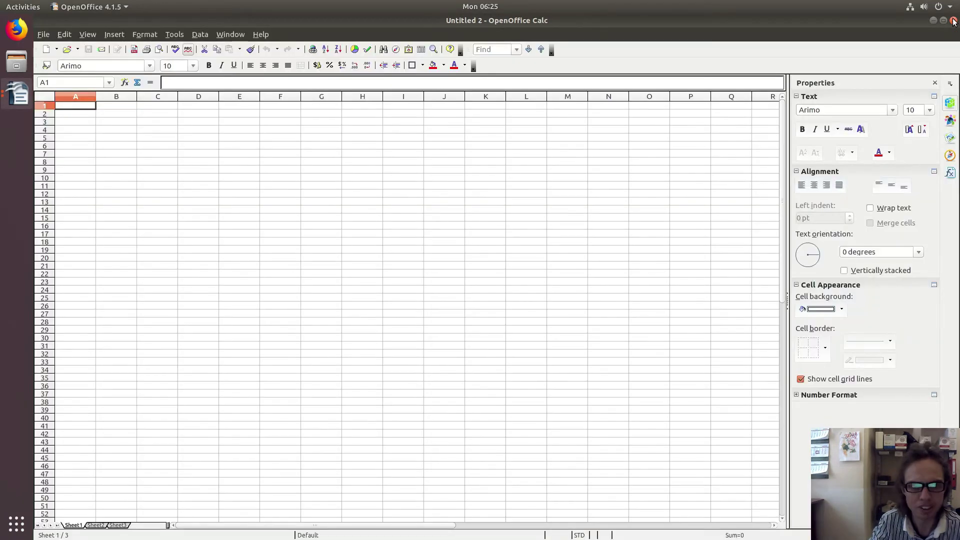